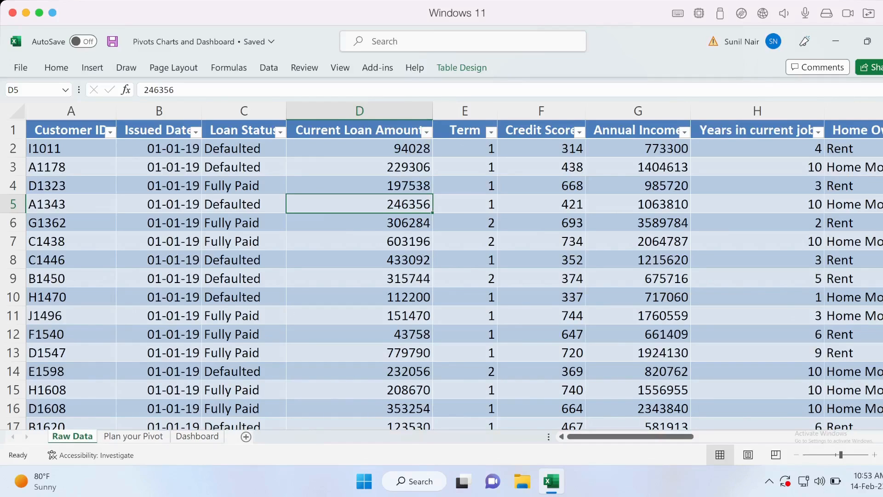
# Review the loan records on the Raw Data sheet, column by column from Customer ID through Home Ownership
pyautogui.click(244, 186)
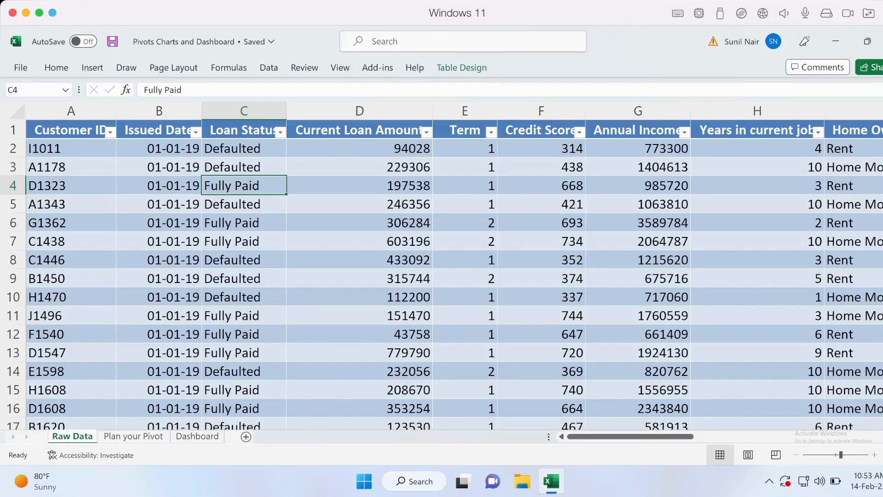
pyautogui.click(71, 149)
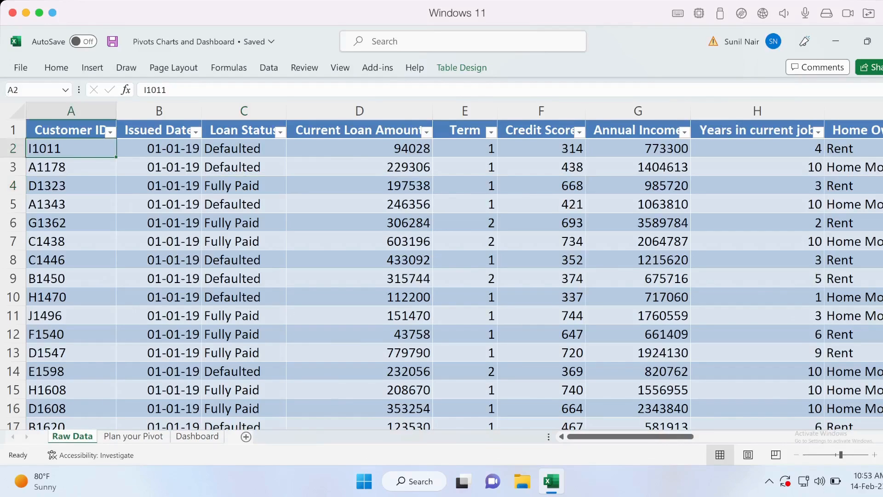
pyautogui.click(159, 148)
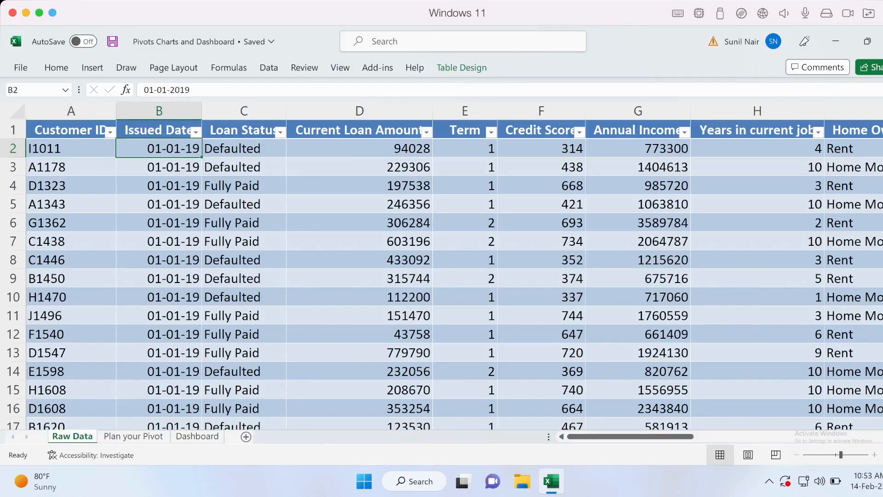
pyautogui.click(244, 111)
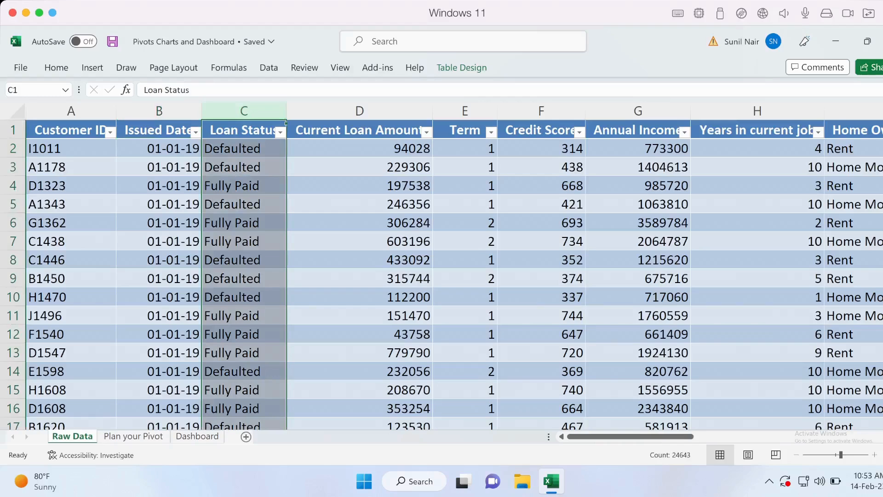
pyautogui.click(244, 186)
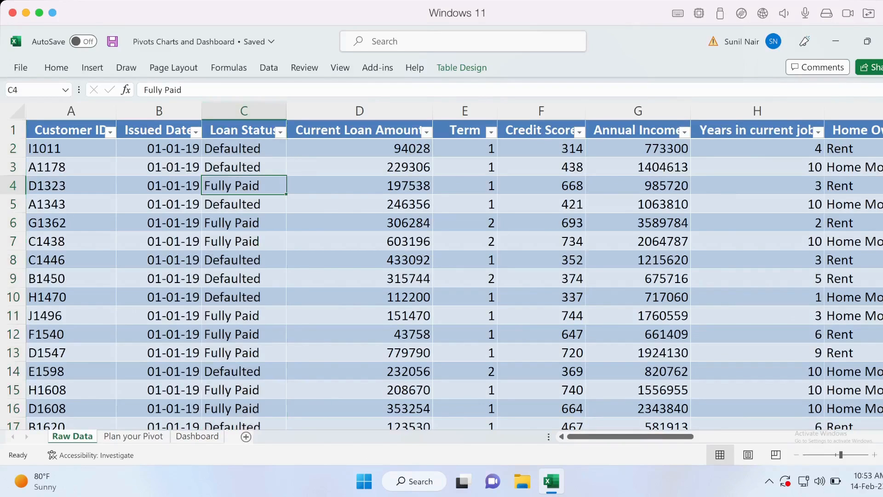
pyautogui.click(360, 185)
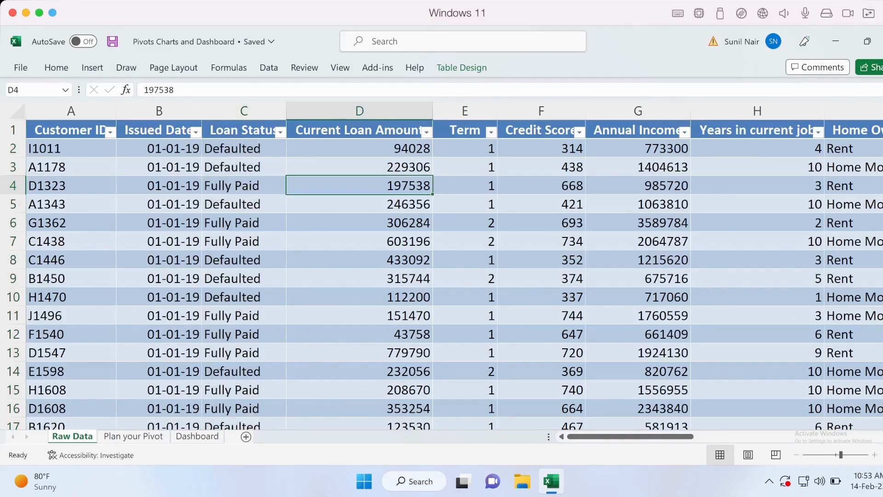
pyautogui.press('Up')
pyautogui.press('Up')
pyautogui.press('Right')
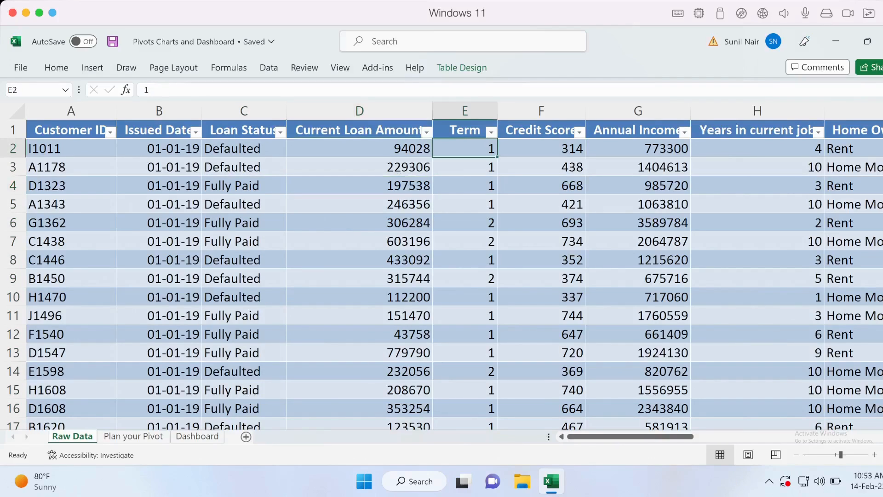
pyautogui.press('Right')
pyautogui.press('Right')
pyautogui.press('Right')
pyautogui.press('Right')
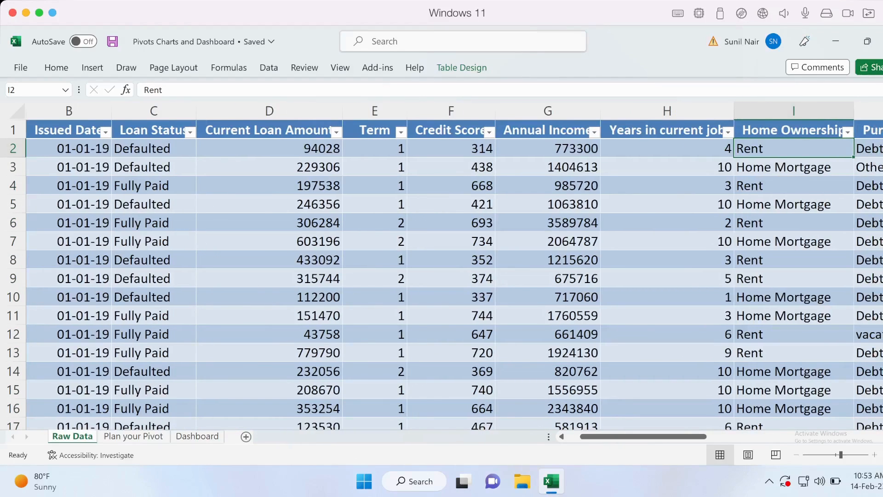
pyautogui.press('Right')
pyautogui.press('Left')
pyautogui.press('Right')
pyautogui.press('Left')
pyautogui.press('Left')
pyautogui.press('Left')
pyautogui.press('Left')
pyautogui.press('Left')
pyautogui.press('Left')
pyautogui.press('Left')
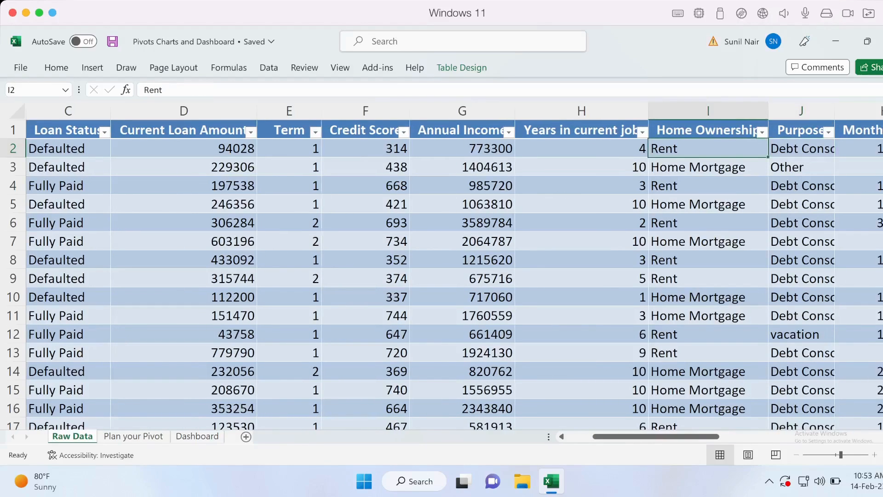
pyautogui.press('Left')
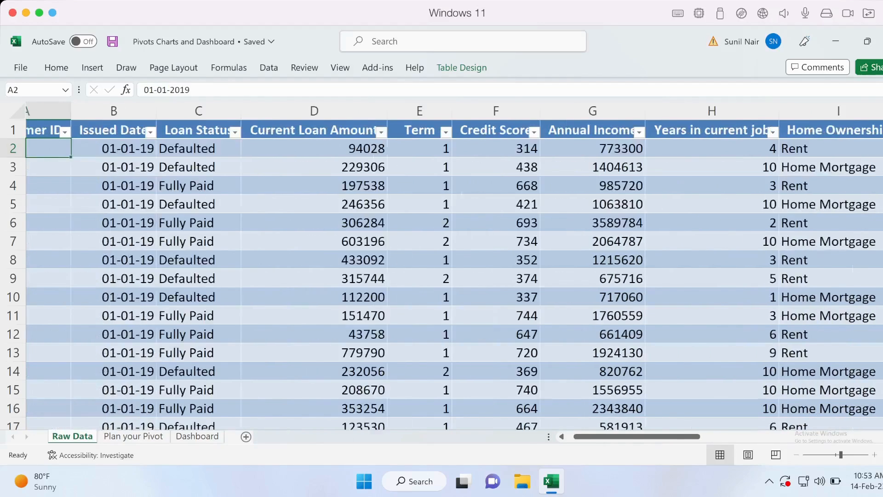
pyautogui.press('Left')
pyautogui.press('Right')
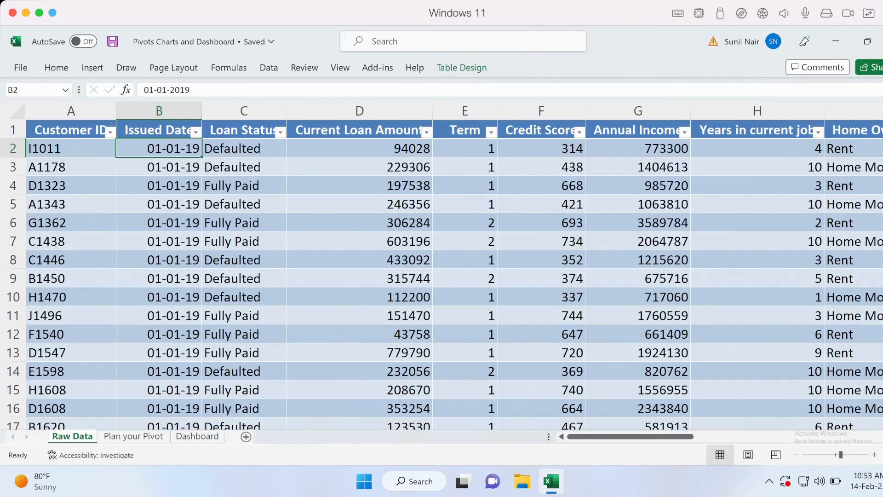
# Check the name assigned to the loan data table in its table design properties
pyautogui.click(71, 204)
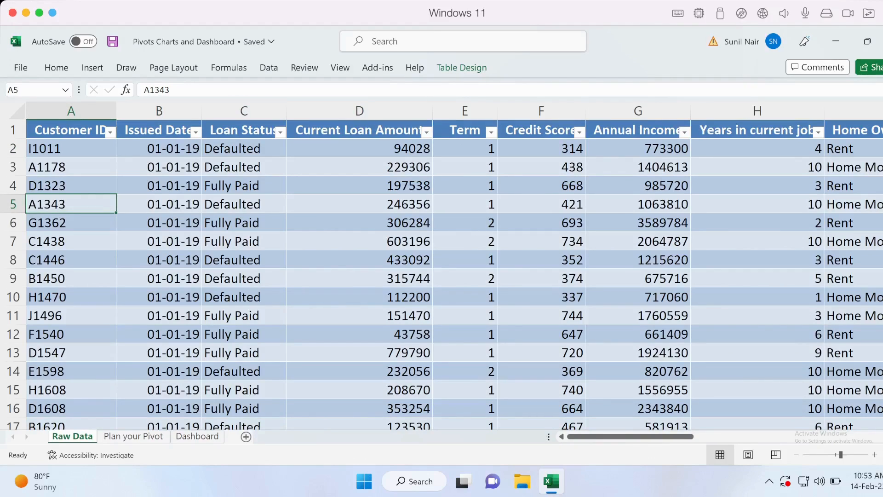
pyautogui.click(461, 68)
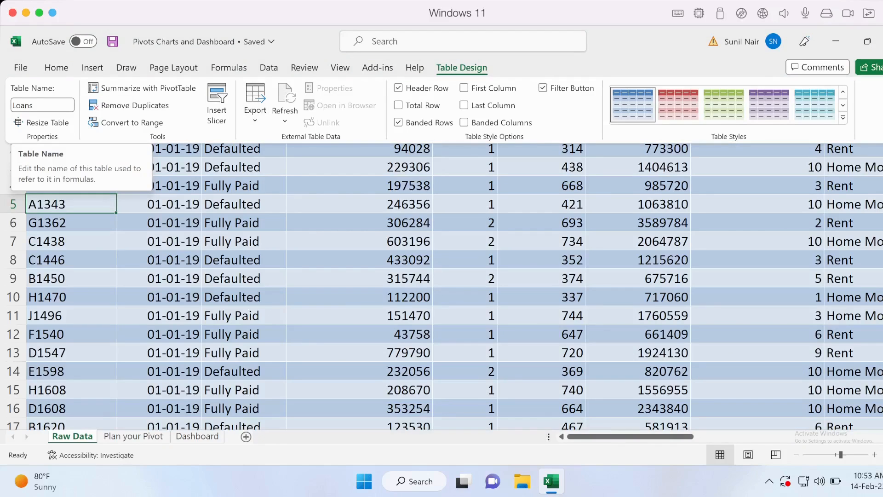
pyautogui.click(244, 222)
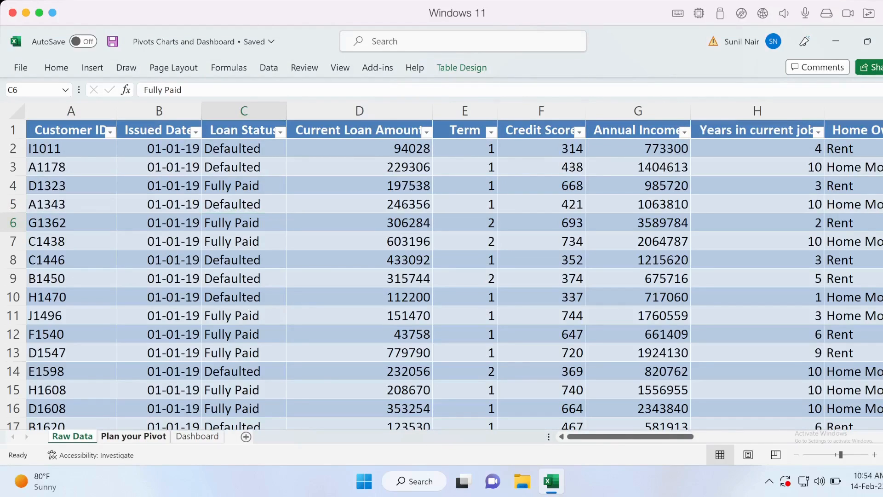
# Examine the planned layout on the Plan your Pivot sheet, covering the loan status labels, the Count of Customers heading and its values
pyautogui.click(133, 436)
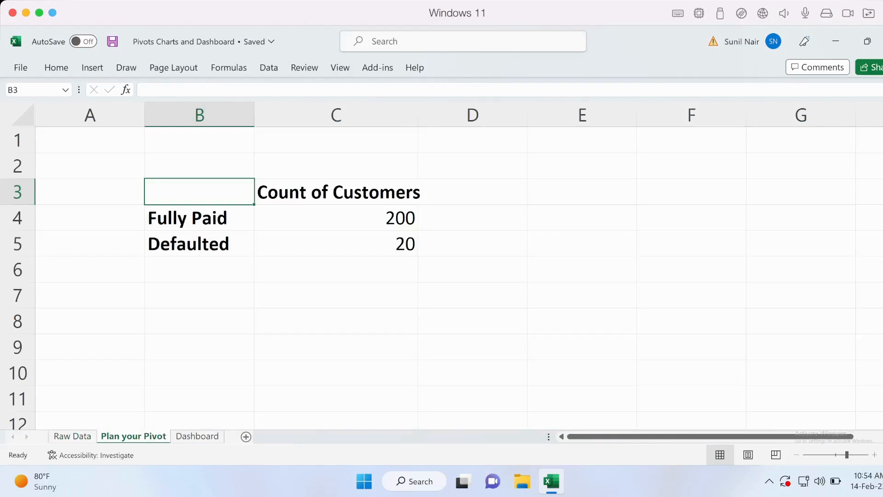
pyautogui.click(199, 218)
pyautogui.press('Up')
pyautogui.press('Down')
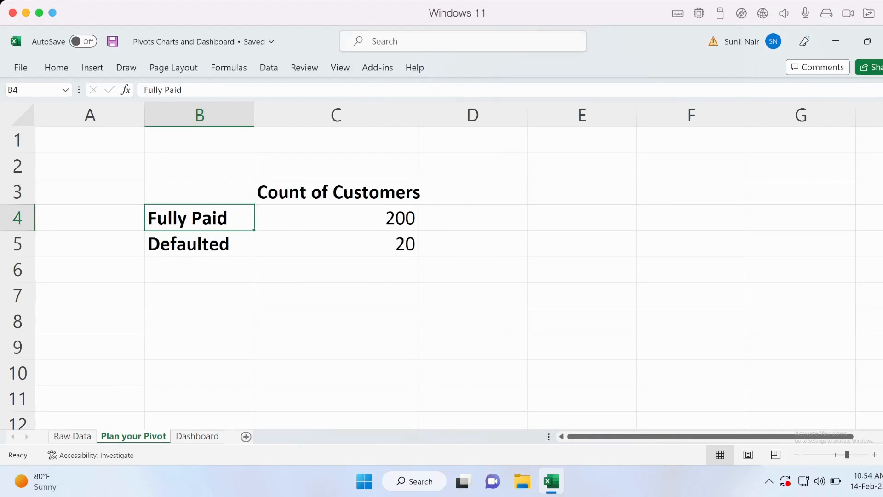
pyautogui.hotkey('shift', 'Down')
pyautogui.press('Up')
pyautogui.press('Right')
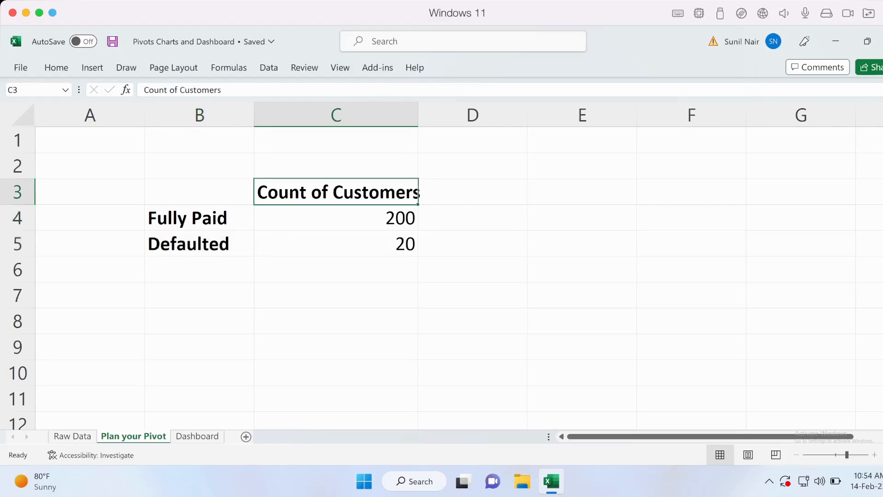
pyautogui.press('Down')
pyautogui.hotkey('shift', 'Down')
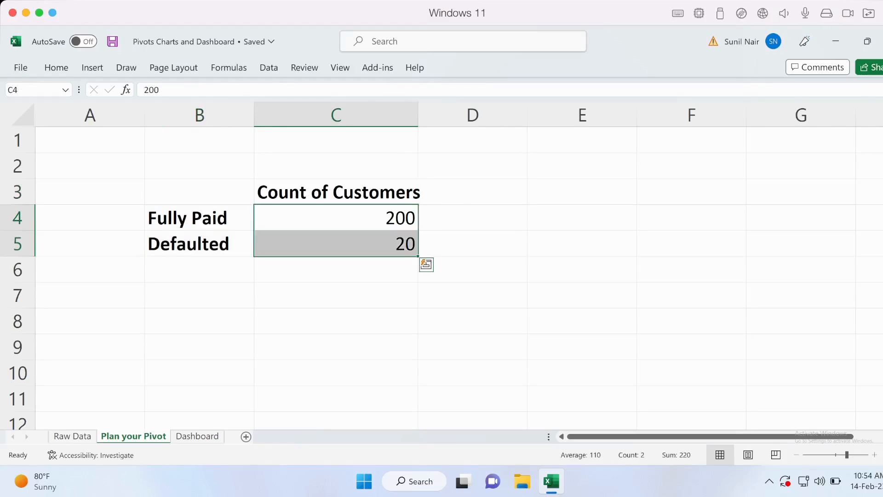
pyautogui.hotkey('shift', 'Up')
pyautogui.press('Left')
pyautogui.press('Right')
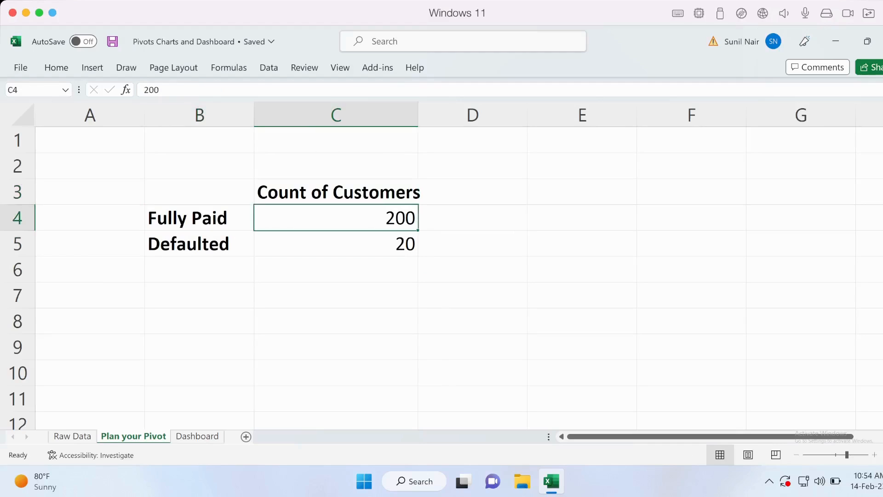
pyautogui.press('Down')
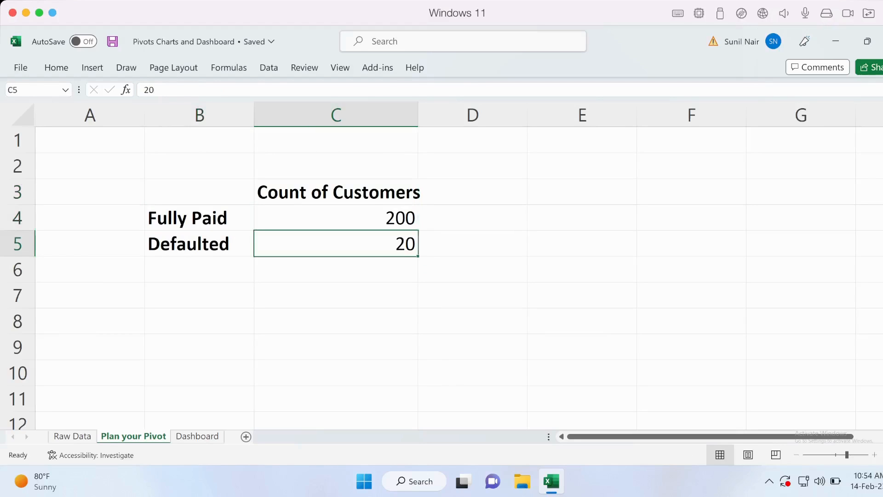
pyautogui.press('Left')
pyautogui.press('Up')
pyautogui.press('Up')
pyautogui.hotkey('shift', 'Down')
pyautogui.hotkey('shift', 'Down')
pyautogui.hotkey('shift', 'Right')
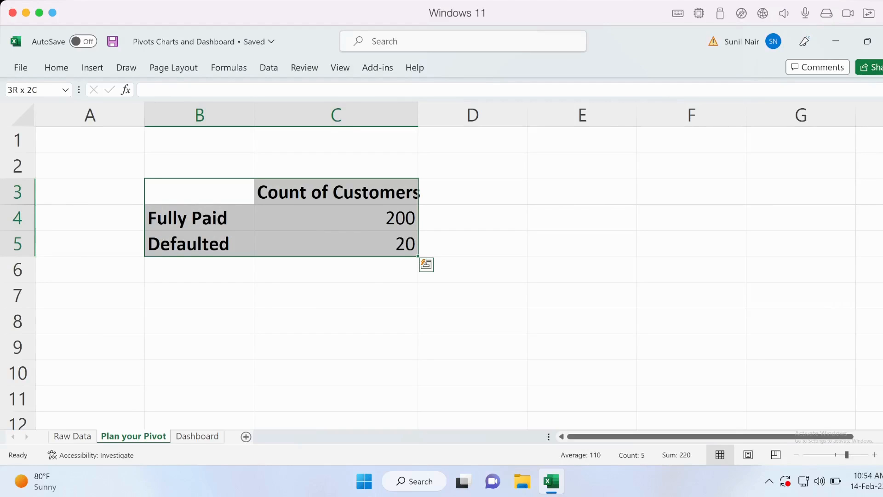
pyautogui.press('Down')
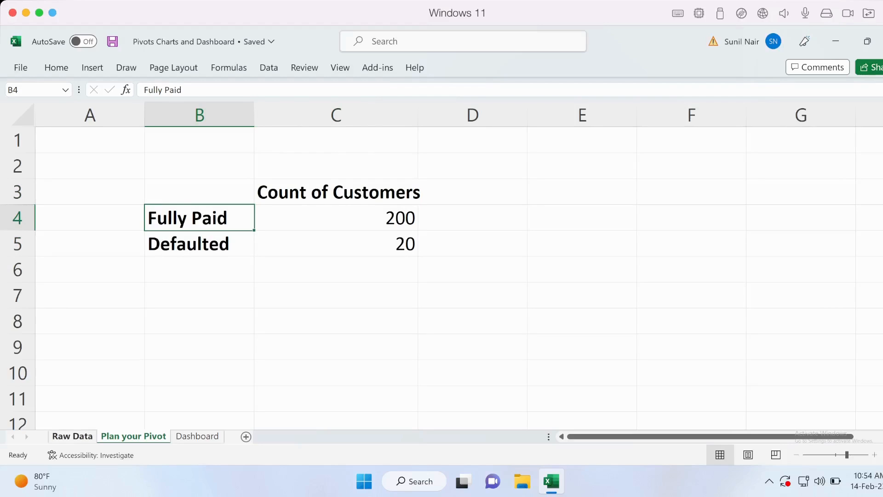
# Create a PivotTable from the Loans table on the Raw Data sheet, placing it on a new worksheet
pyautogui.click(73, 436)
pyautogui.click(159, 185)
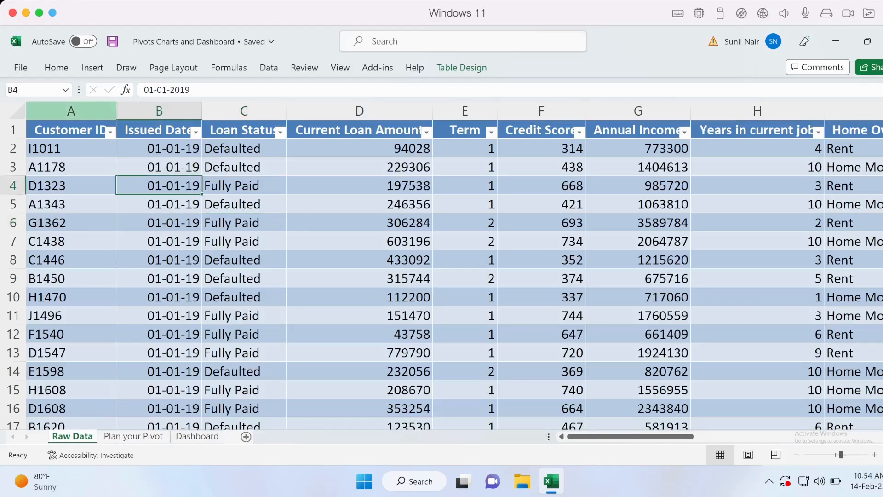
pyautogui.click(92, 67)
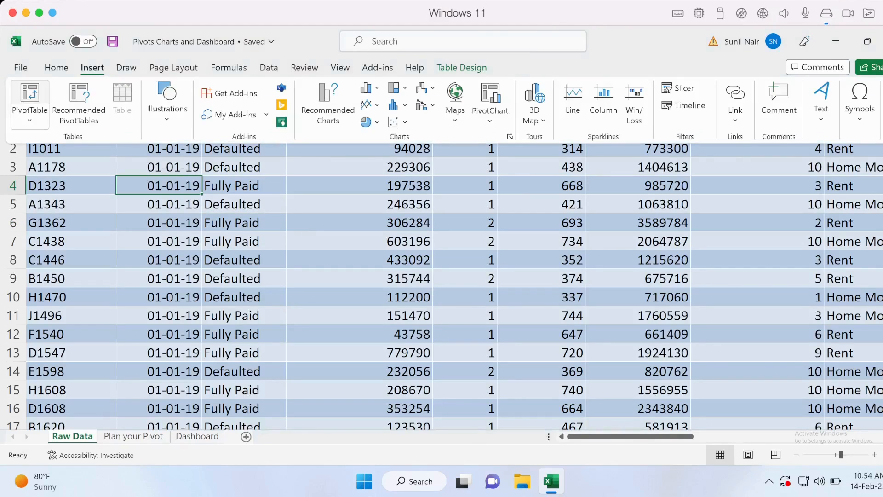
pyautogui.click(30, 99)
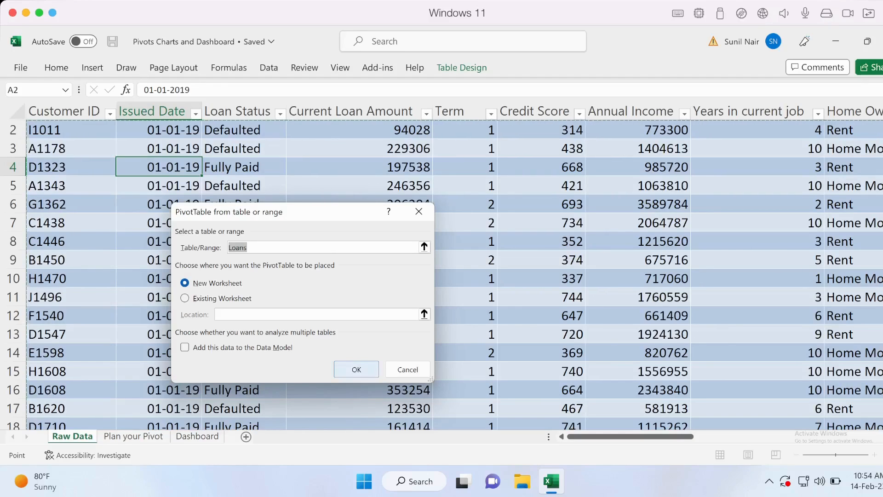
pyautogui.click(356, 370)
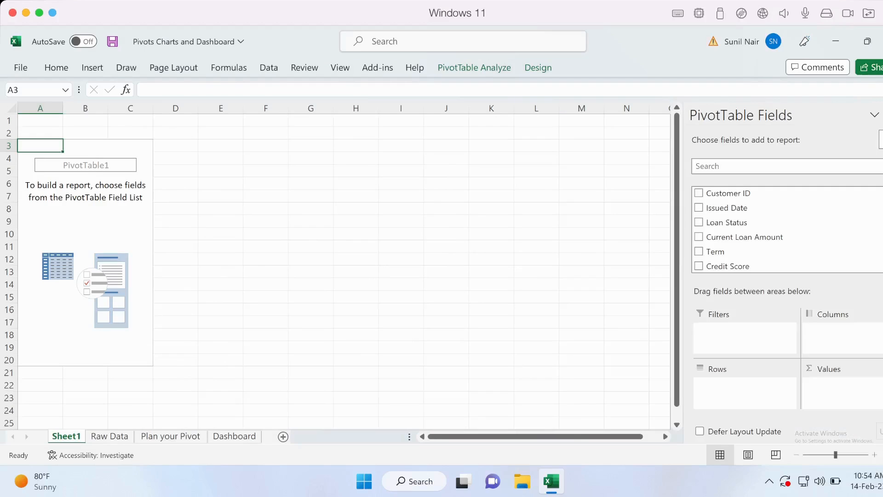
pyautogui.click(85, 234)
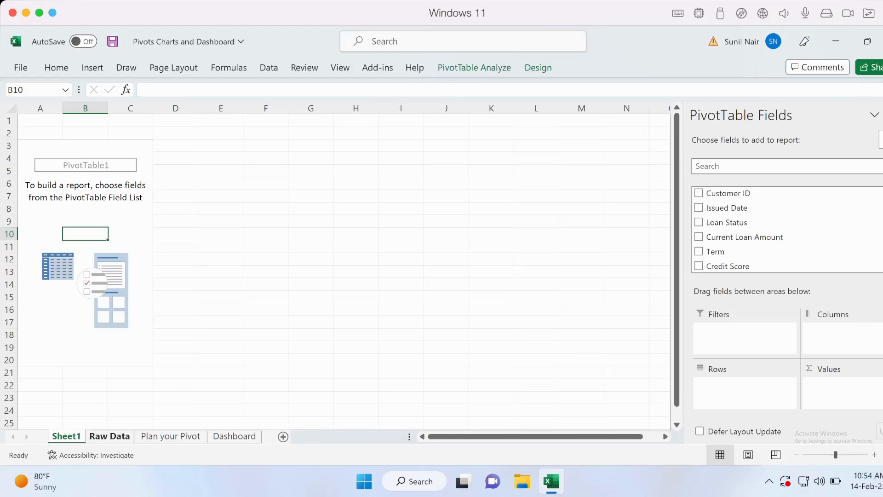
# Compare the empty PivotTable on Sheet1 with the planned layout and add Loan Status as its row field
pyautogui.click(170, 436)
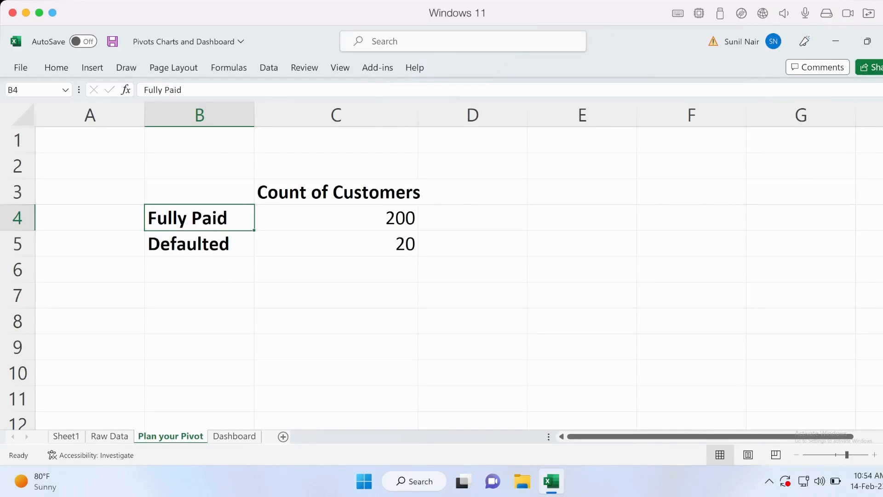
pyautogui.click(66, 436)
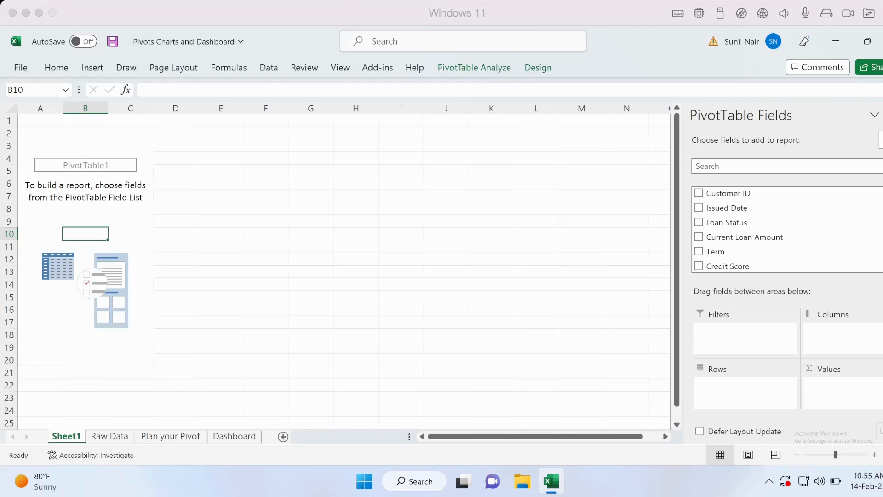
pyautogui.click(727, 223)
pyautogui.moveTo(727, 223); pyautogui.dragTo(745, 389)
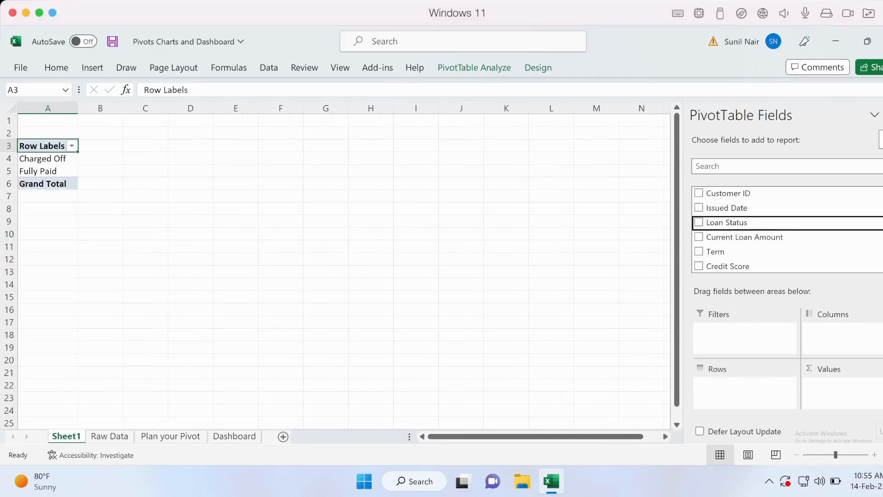
pyautogui.moveTo(46, 171); pyautogui.dragTo(46, 160)
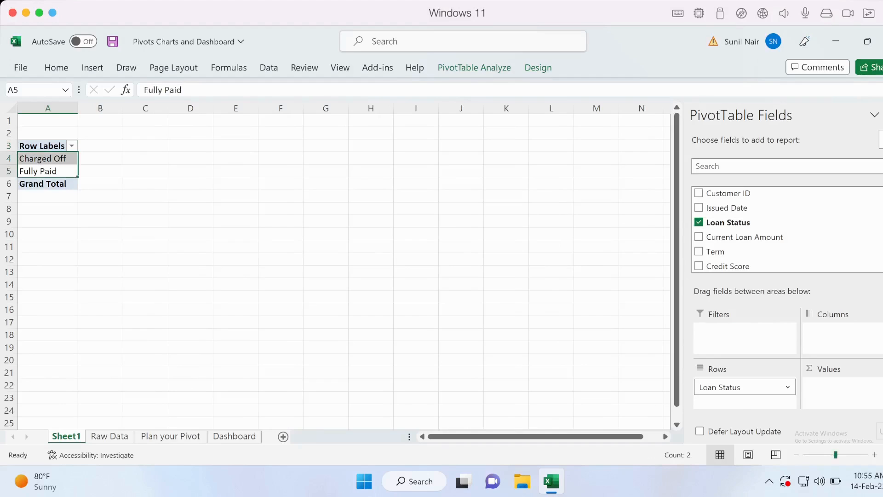
pyautogui.keyDown('ctrl'); pyautogui.scroll(5, 335, 271); pyautogui.keyUp('ctrl')
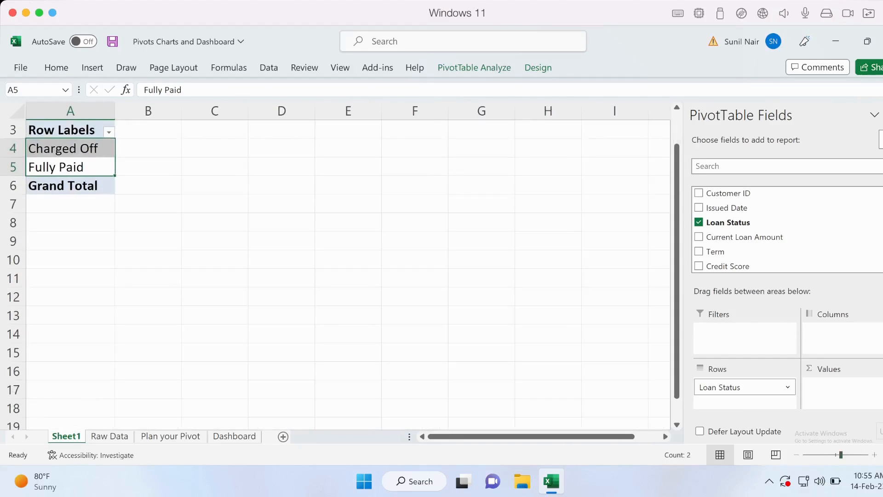
# Recheck the planned layout and add Customer ID to the PivotTable's values as a count per loan status
pyautogui.click(170, 436)
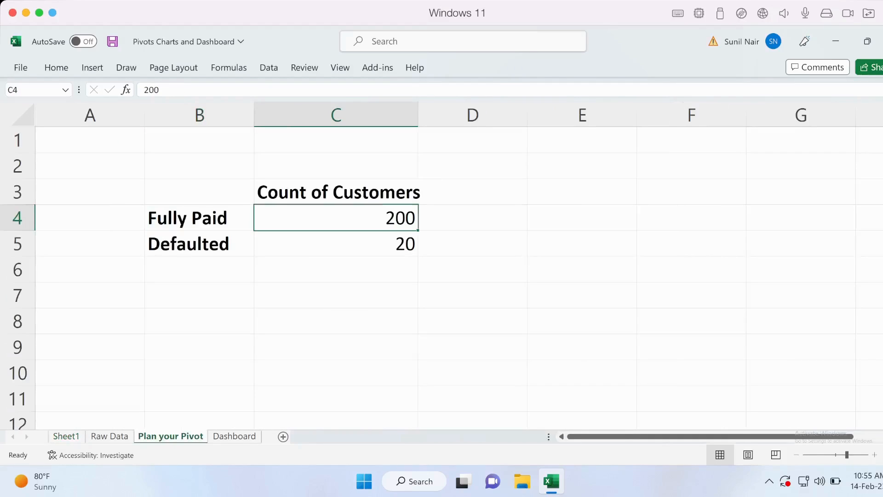
pyautogui.click(66, 436)
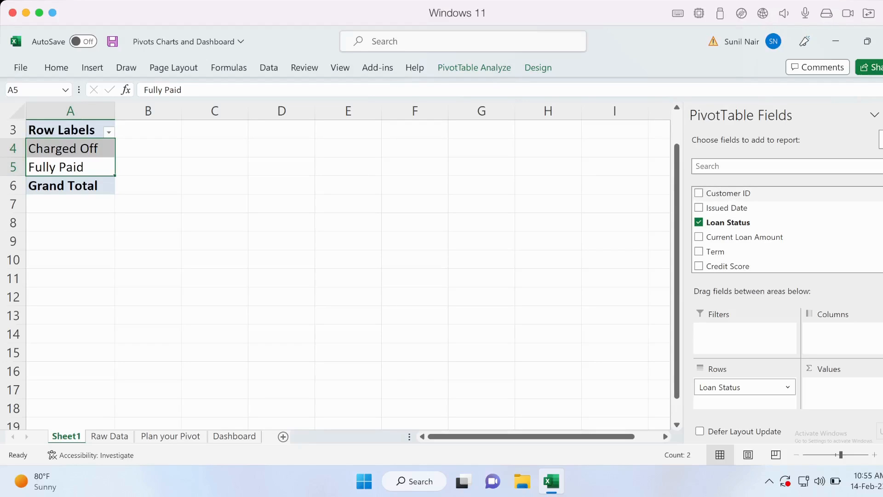
pyautogui.moveTo(729, 193); pyautogui.dragTo(842, 400)
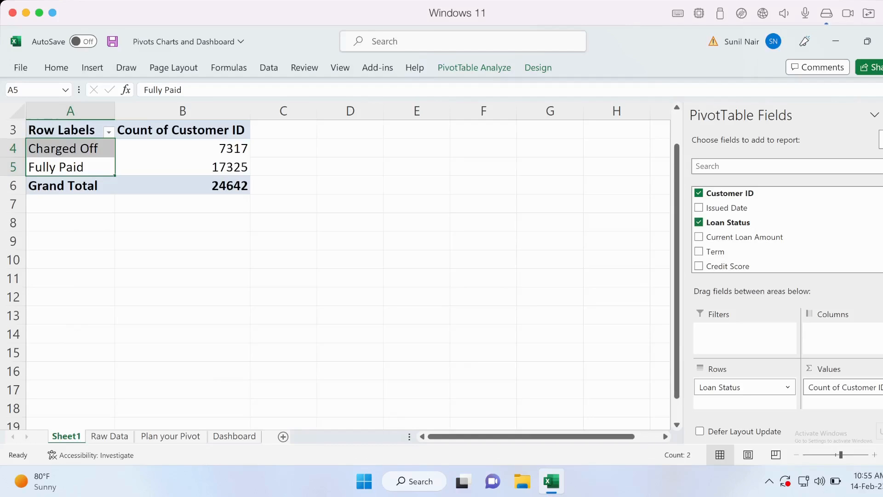
# Check how the Customer ID value field is summarized in its Value Field Settings, then dismiss them and the feedback pane
pyautogui.click(874, 388)
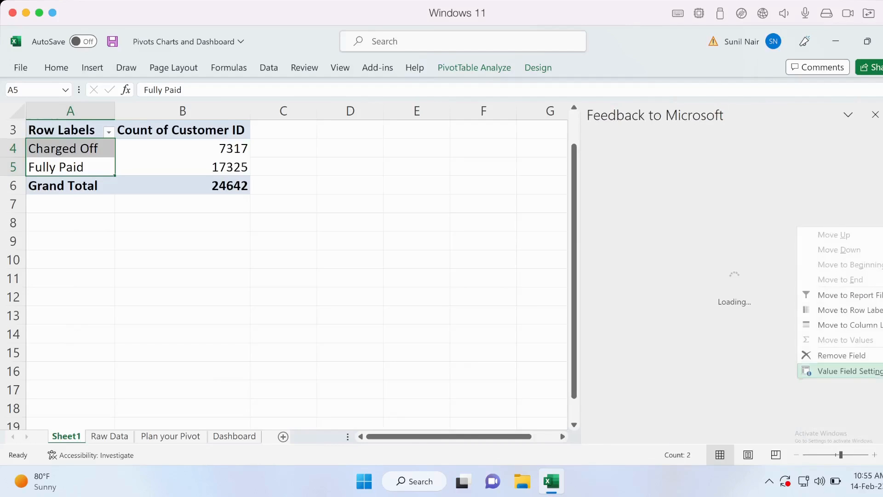
pyautogui.click(850, 371)
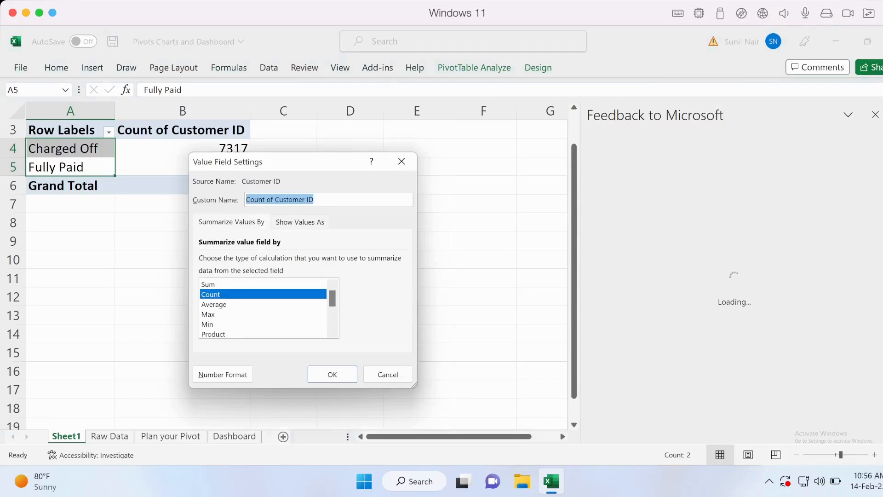
pyautogui.click(388, 375)
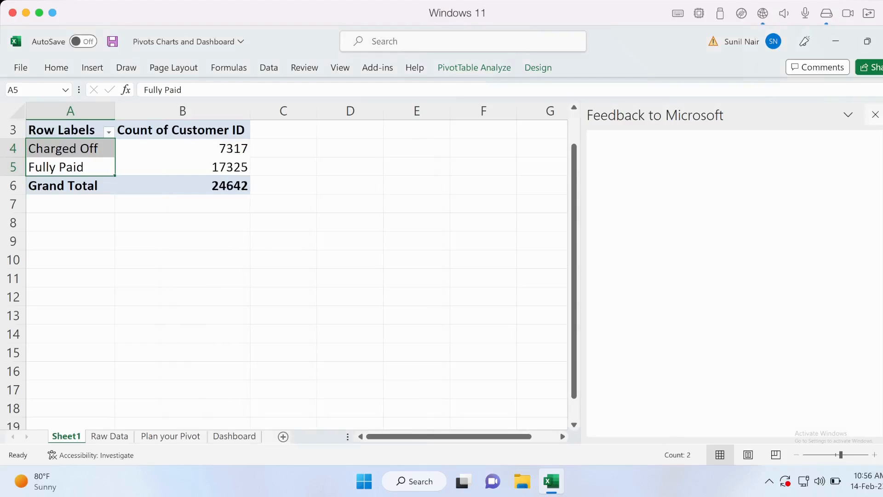
pyautogui.click(876, 115)
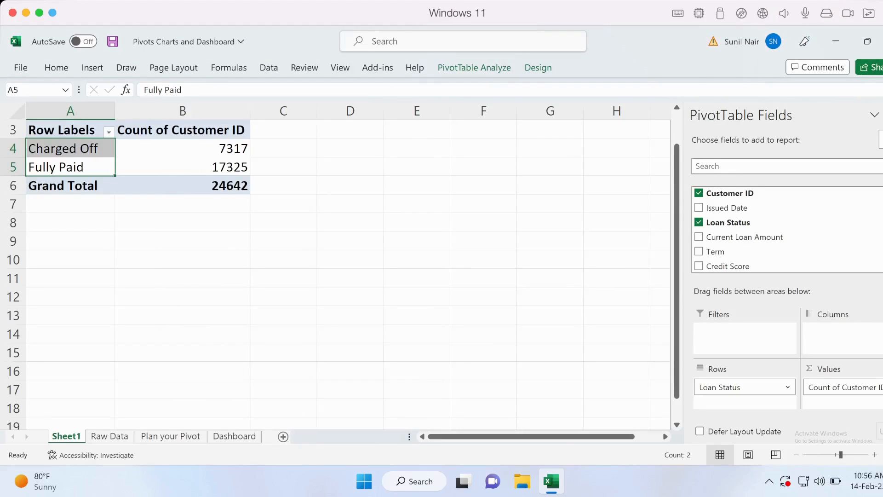
# Review the PivotTable's customer counts for each loan status and the grand total on Sheet1
pyautogui.click(180, 148)
pyautogui.click(181, 167)
pyautogui.click(180, 186)
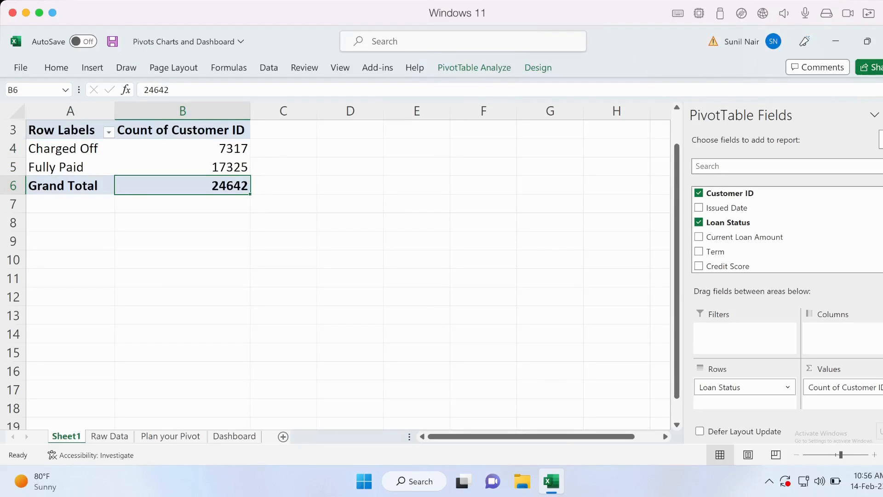
pyautogui.click(70, 149)
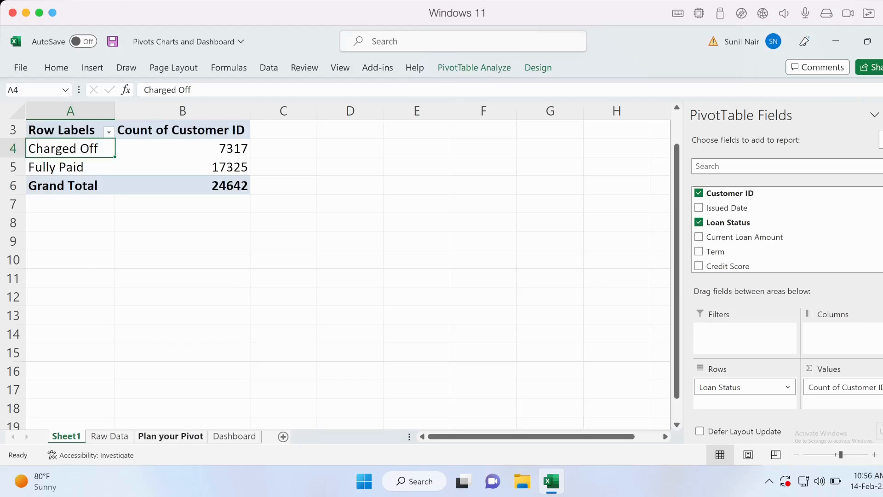
# Examine the second planned layout on the Plan your Pivot sheet, with loan statuses as rows and home ownership types as columns
pyautogui.click(170, 436)
pyautogui.click(199, 321)
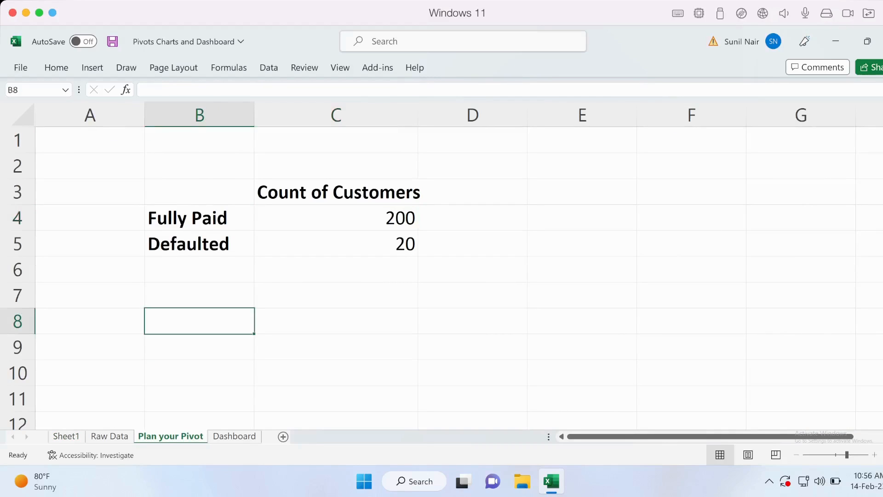
pyautogui.press('Down')
pyautogui.press('Down')
pyautogui.press('Down')
pyautogui.press('Down')
pyautogui.press('Down')
pyautogui.press('Down')
pyautogui.press('Down')
pyautogui.press('Down')
pyautogui.press('Down')
pyautogui.press('Down')
pyautogui.press('Down')
pyautogui.press('Down')
pyautogui.press('Up')
pyautogui.press('Up')
pyautogui.press('Up')
pyautogui.press('Up')
pyautogui.press('Up')
pyautogui.press('Up')
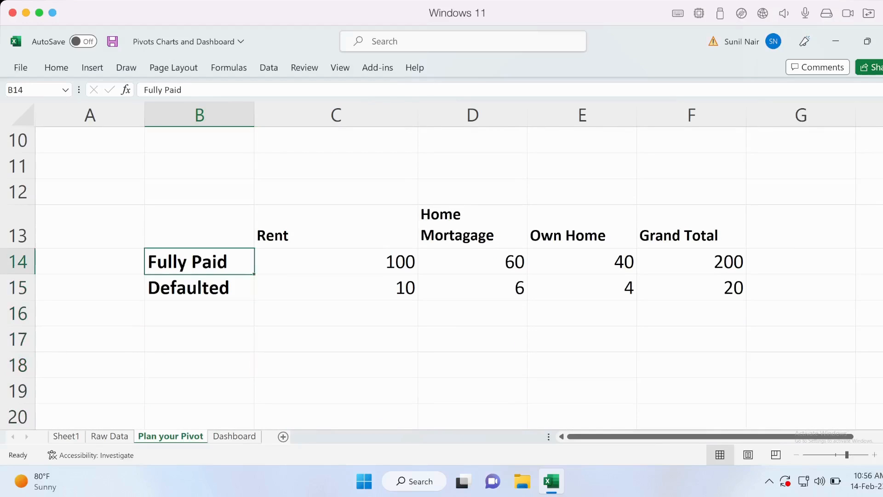
pyautogui.press('Right')
pyautogui.press('Up')
pyautogui.press('Left')
pyautogui.press('Down')
pyautogui.press('Down')
pyautogui.press('Up')
pyautogui.press('Up')
pyautogui.press('Right')
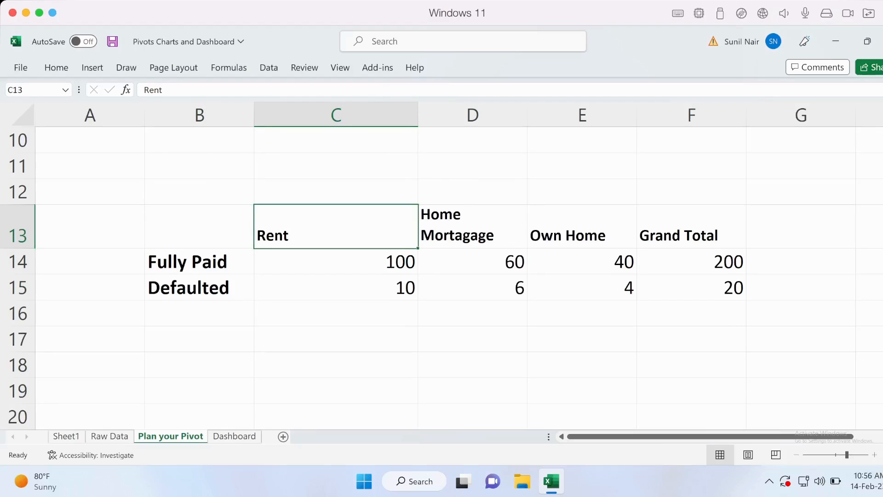
# Find the Home Ownership column on the Raw Data sheet and inspect its entries
pyautogui.click(109, 436)
pyautogui.press('Right')
pyautogui.press('Right')
pyautogui.press('Right')
pyautogui.press('Right')
pyautogui.press('Right')
pyautogui.press('Right')
pyautogui.press('Right')
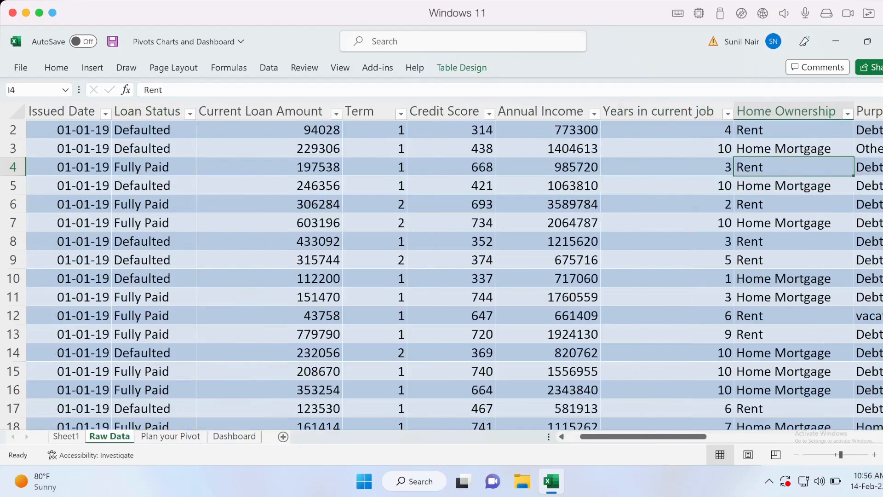
pyautogui.press('Up')
pyautogui.press('Up')
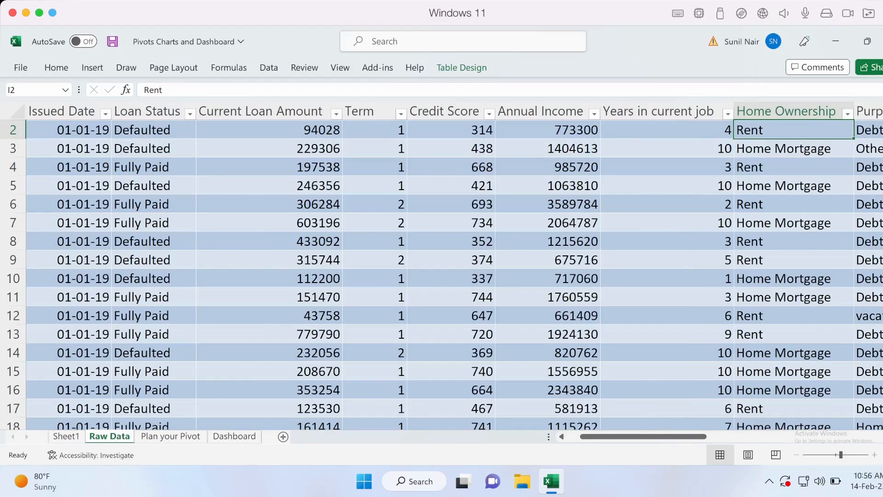
# Recheck the planned cross-table's home ownership headings, loan status labels and counts on the Plan your Pivot sheet
pyautogui.hotkey('ctrl', 'pagedown')
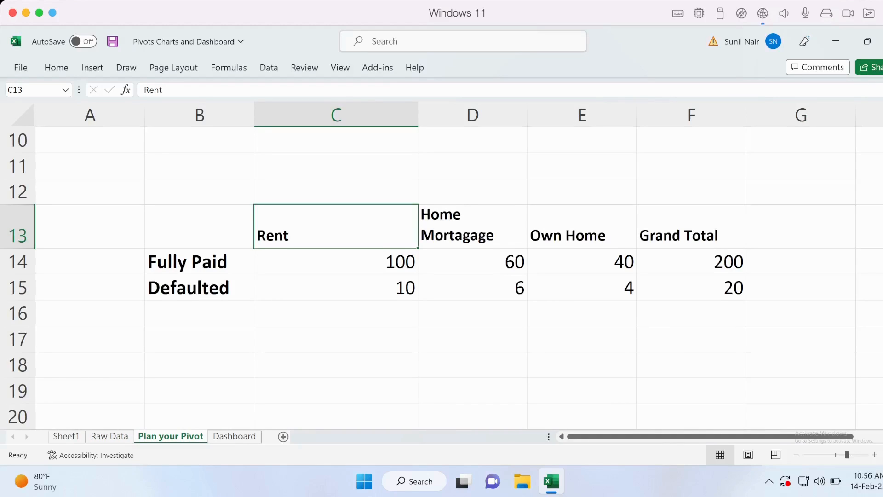
pyautogui.press('Right')
pyautogui.press('Right')
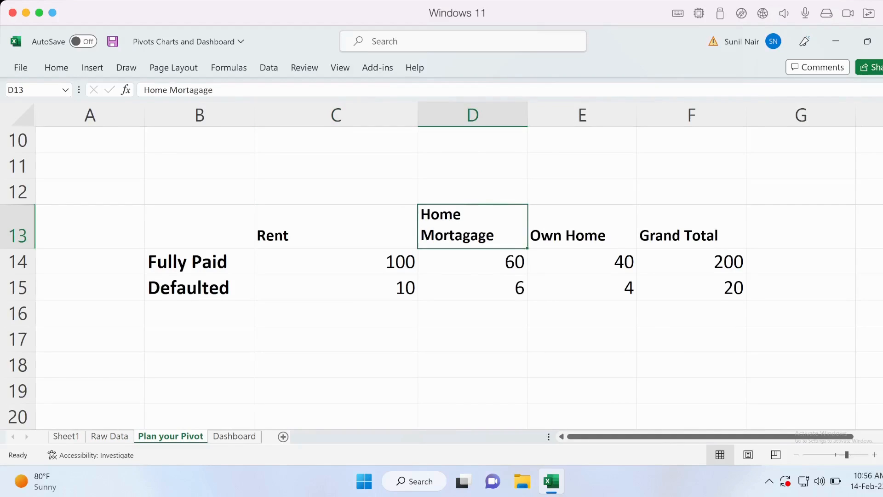
pyautogui.press('Left')
pyautogui.press('Left')
pyautogui.press('Down')
pyautogui.press('Right')
pyautogui.press('Right')
pyautogui.press('Right')
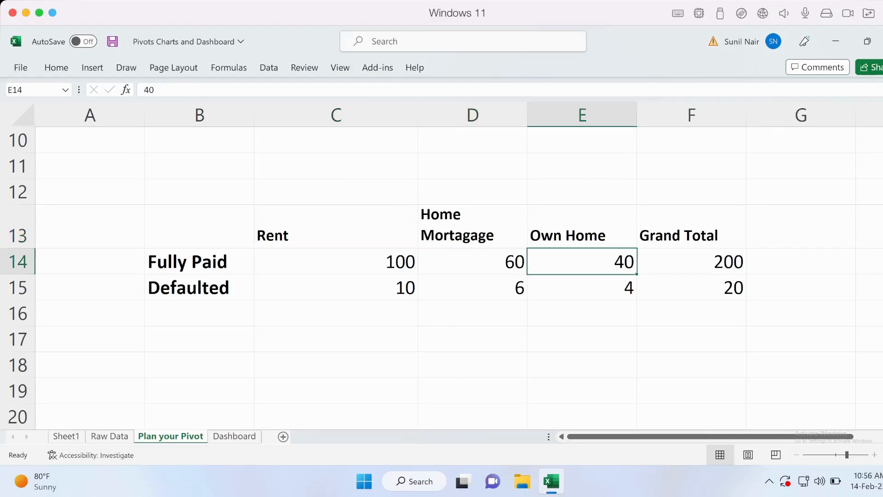
pyautogui.press('Left')
pyautogui.press('Left')
pyautogui.press('Left')
pyautogui.press('Right')
pyautogui.press('Right')
pyautogui.press('Right')
pyautogui.press('Left')
pyautogui.press('Left')
pyautogui.press('Left')
pyautogui.press('Up')
pyautogui.press('Right')
pyautogui.press('Left')
pyautogui.press('Left')
pyautogui.press('Down')
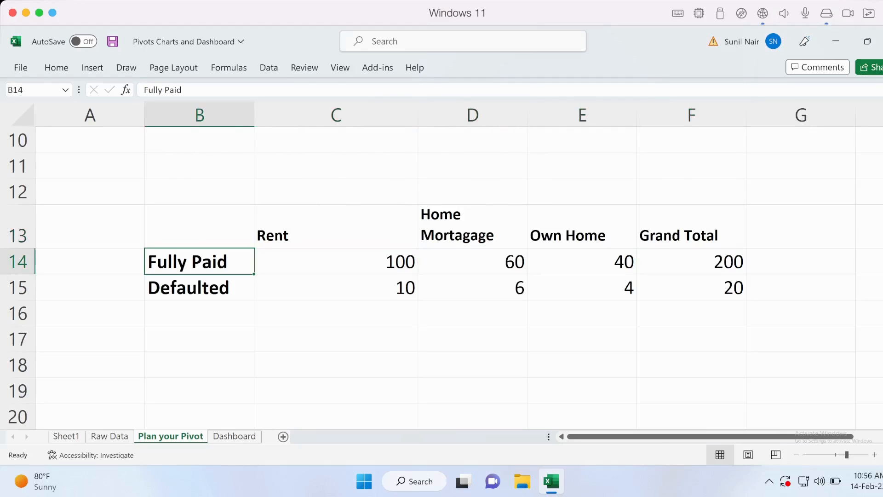
pyautogui.press('Down')
pyautogui.press('Up')
pyautogui.press('Up')
pyautogui.press('Right')
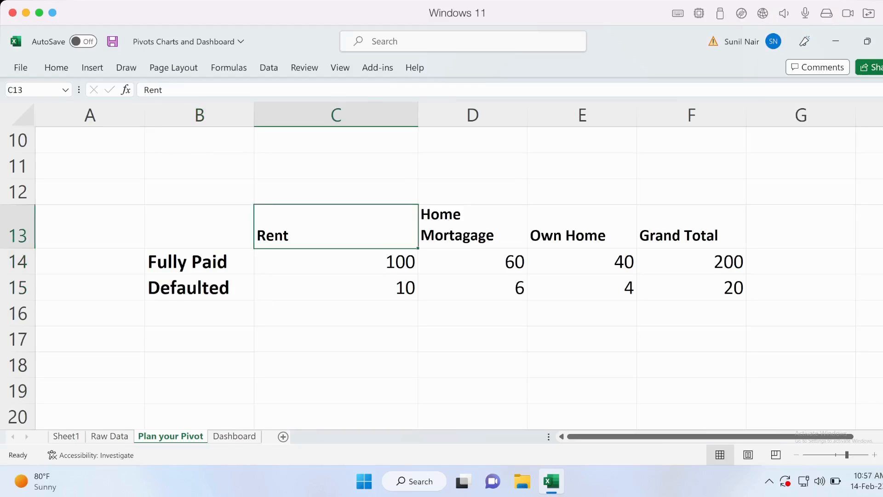
pyautogui.hotkey('shift', 'Right')
pyautogui.hotkey('shift', 'Right')
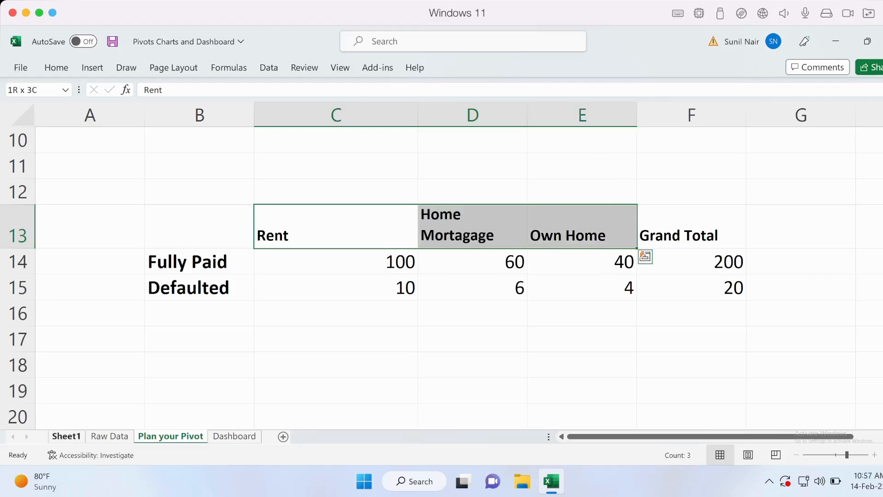
# Add Home Ownership as the column field of the PivotTable on Sheet1
pyautogui.click(66, 436)
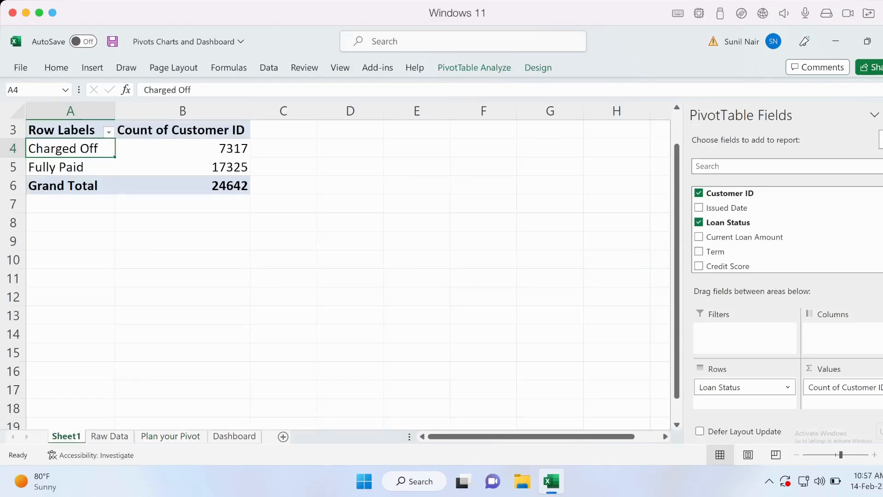
pyautogui.click(76, 167)
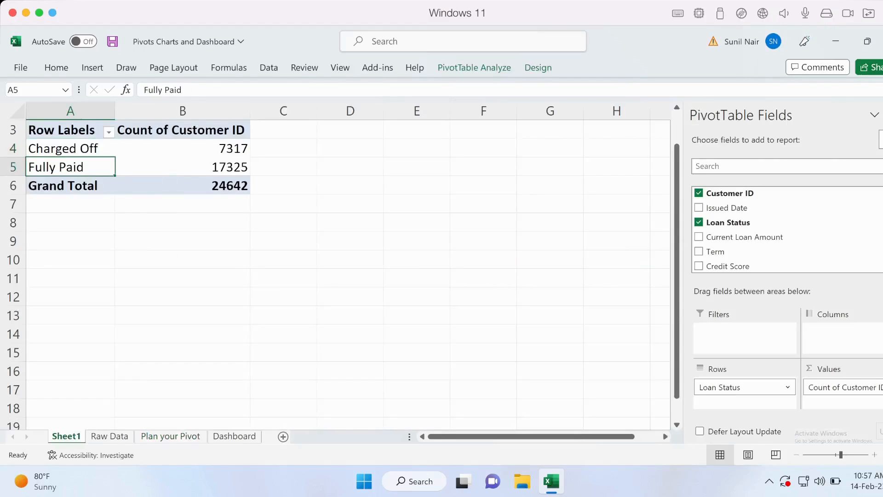
pyautogui.scroll(-3, 782, 230)
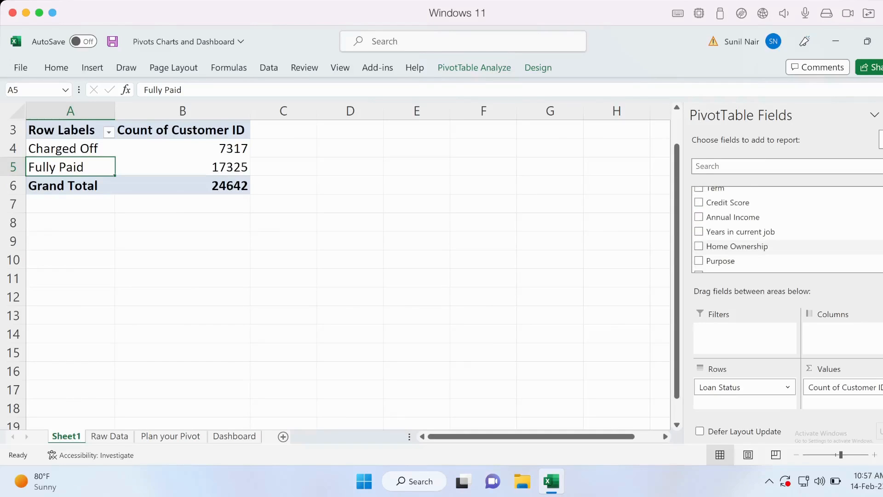
pyautogui.moveTo(737, 246); pyautogui.dragTo(858, 346)
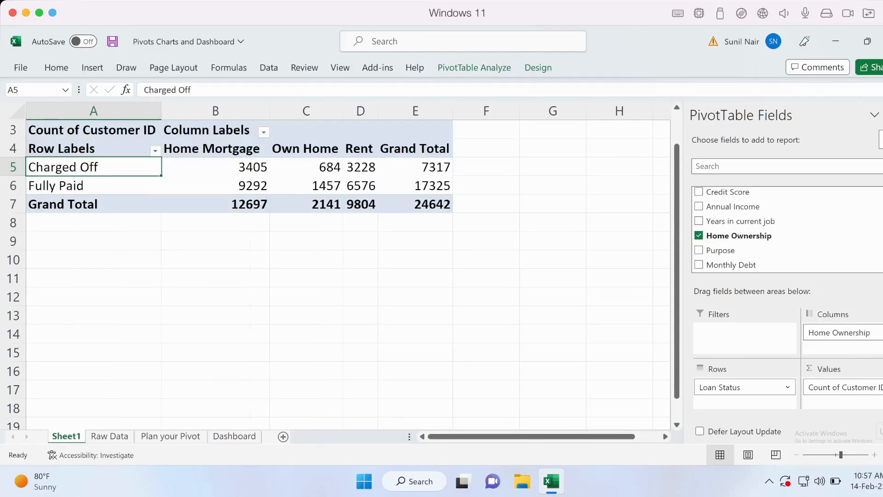
# Review the PivotTable's customer counts for each combination of loan status and home ownership type
pyautogui.click(216, 167)
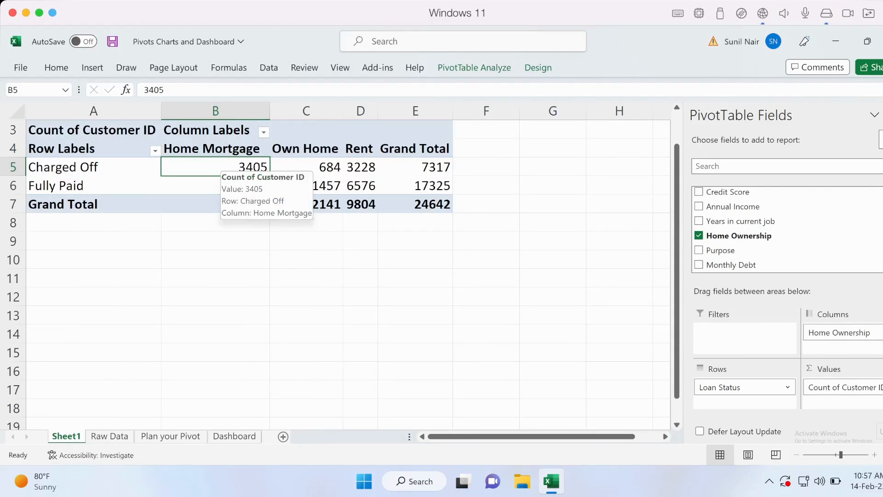
pyautogui.click(306, 167)
pyautogui.click(360, 167)
pyautogui.press('Right')
pyautogui.press('Left')
pyautogui.press('Left')
pyautogui.press('Left')
pyautogui.press('Left')
pyautogui.press('Right')
pyautogui.press('Right')
pyautogui.press('Right')
pyautogui.press('Right')
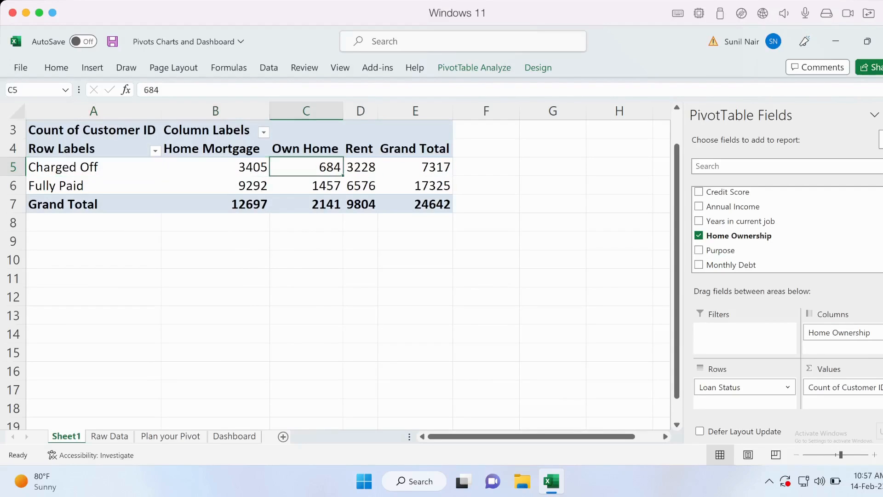
pyautogui.press('Down')
pyautogui.press('Left')
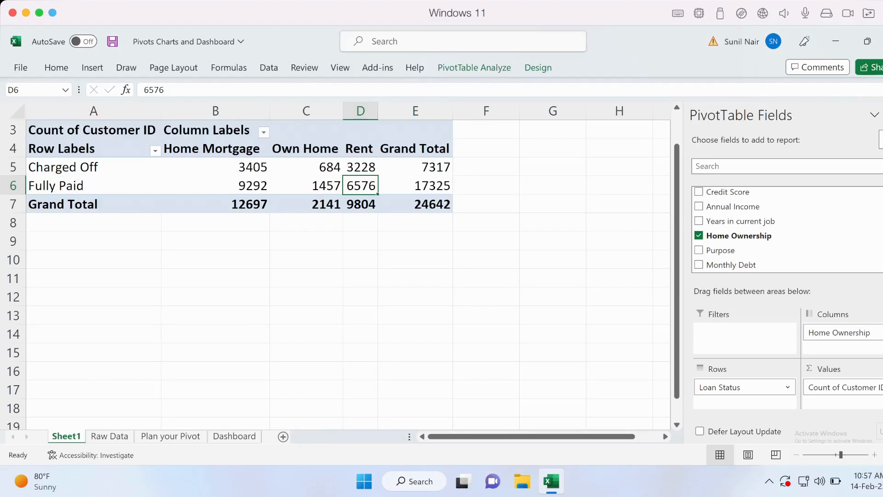
pyautogui.press('Left')
pyautogui.press('Left')
pyautogui.press('Up')
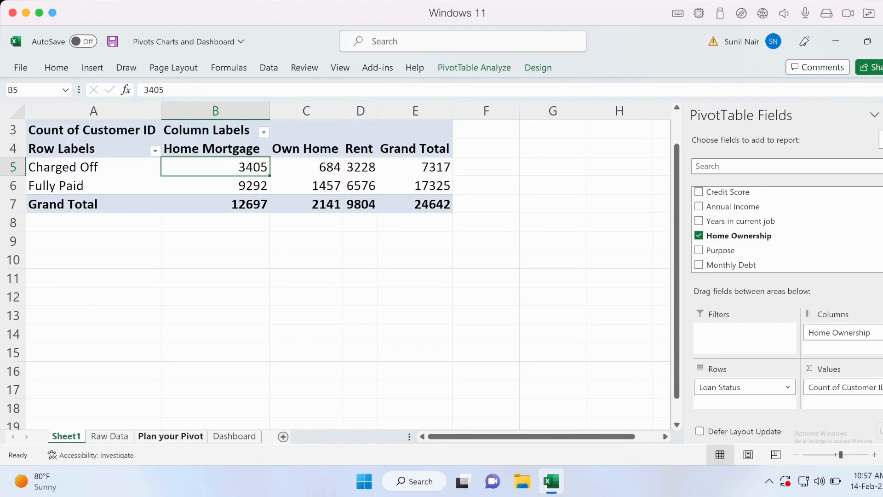
# Locate the third planned layout on the Plan your Pivot sheet, below the home ownership cross-table
pyautogui.click(170, 437)
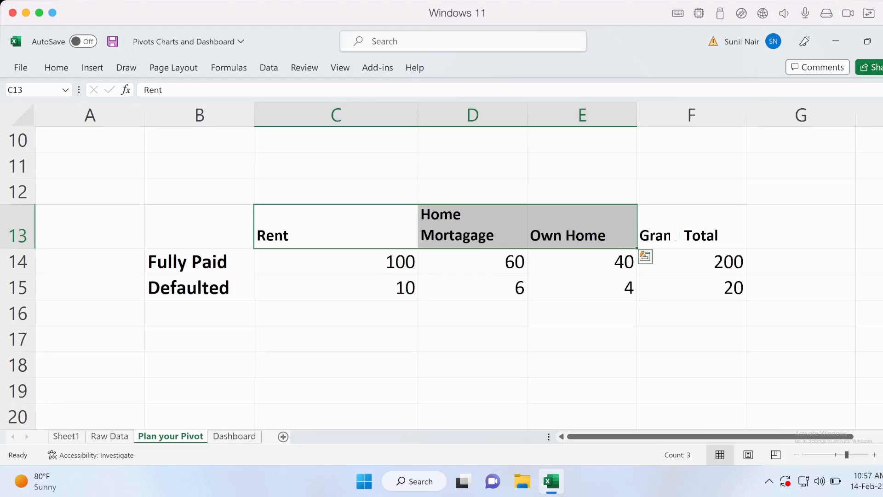
pyautogui.press('Down')
pyautogui.press('Left')
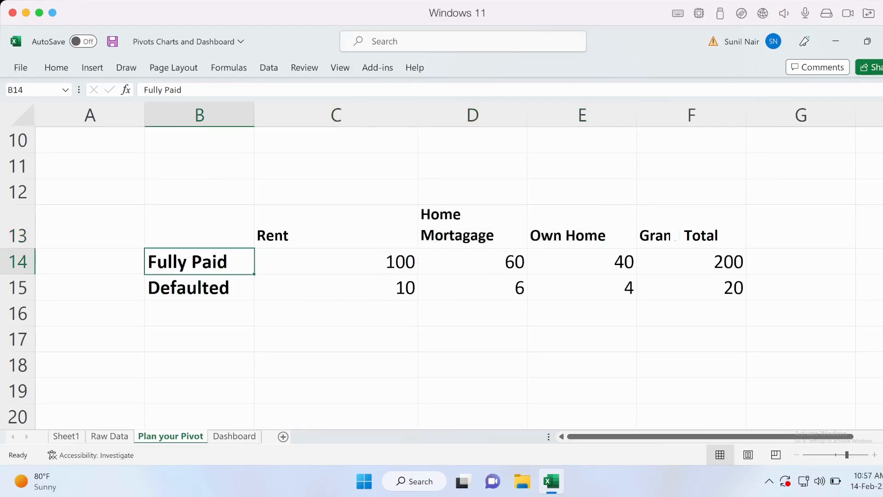
pyautogui.press('Down')
pyautogui.press('Down')
pyautogui.press('Down')
pyautogui.press('Down')
pyautogui.press('Down')
pyautogui.press('Down')
pyautogui.press('Down')
pyautogui.press('Down')
pyautogui.press('Down')
pyautogui.press('Down')
pyautogui.press('Down')
pyautogui.press('Down')
pyautogui.press('Down')
pyautogui.press('Down')
pyautogui.press('Down')
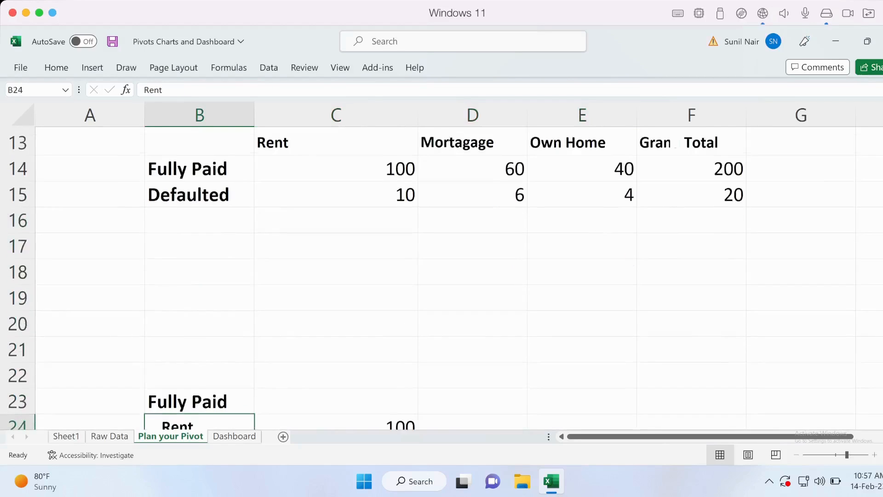
pyautogui.press('Down')
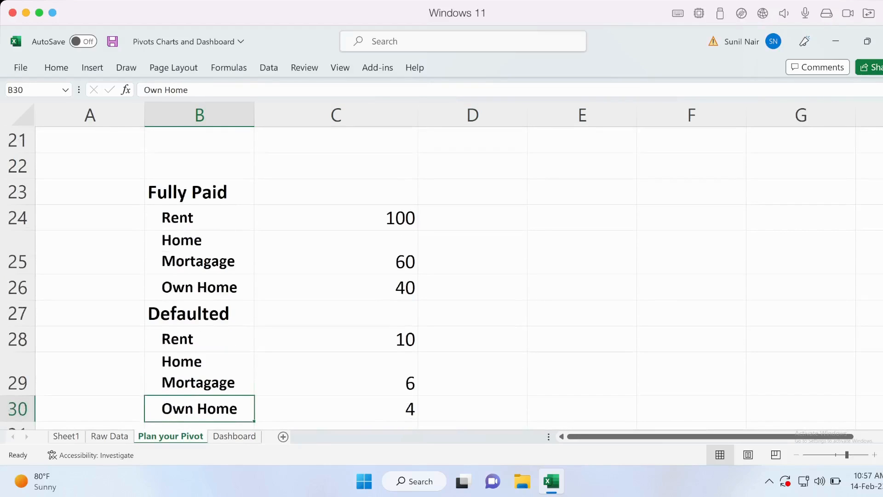
# Examine the nested layout, with Rent, Home Mortagage and Own Home listed under each loan status and counts beside them
pyautogui.press('Up')
pyautogui.press('Up')
pyautogui.press('Up')
pyautogui.press('Up')
pyautogui.press('Up')
pyautogui.press('Up')
pyautogui.press('Up')
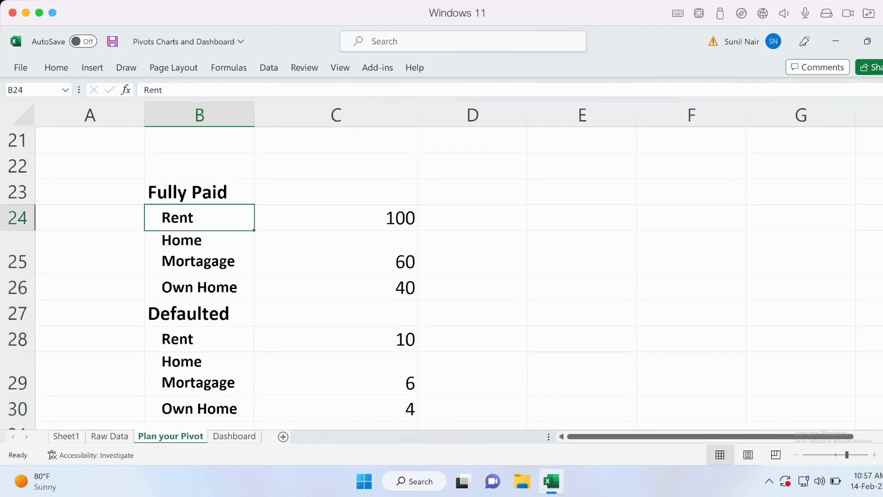
pyautogui.press('Right')
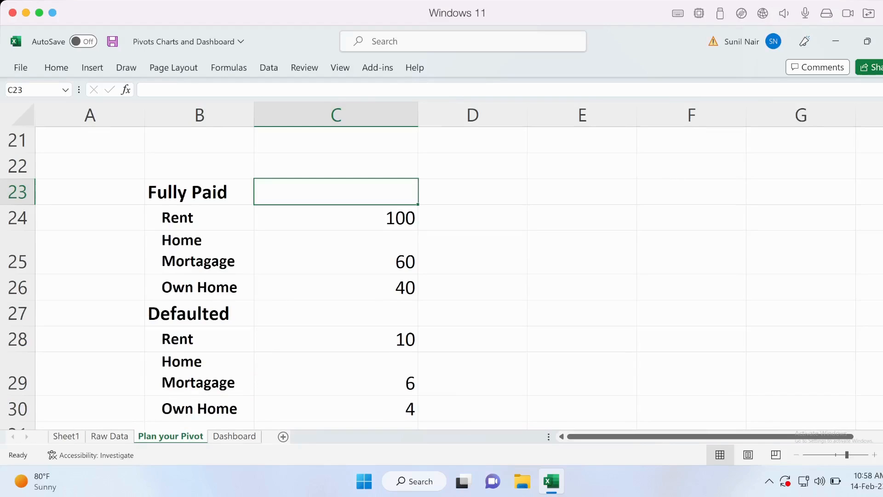
pyautogui.press('Left')
pyautogui.press('Down')
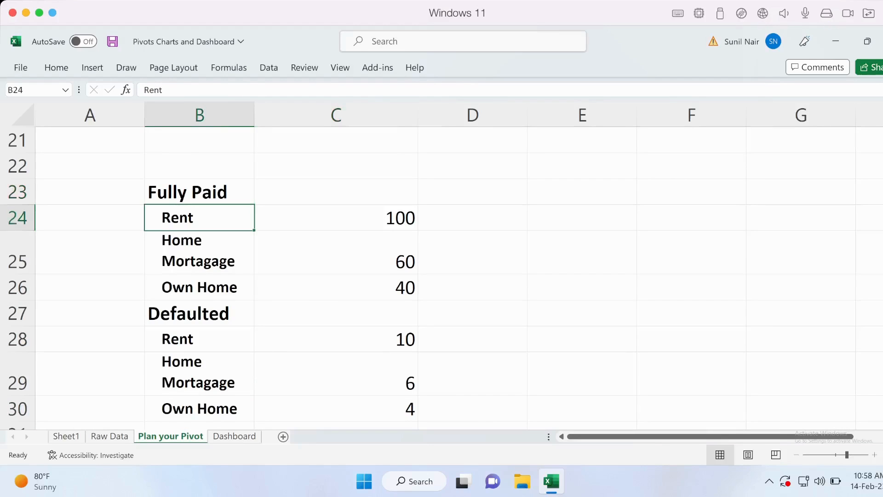
pyautogui.press('Down')
pyautogui.press('Down')
pyautogui.press('Up')
pyautogui.press('Up')
pyautogui.press('Up')
pyautogui.press('Down')
pyautogui.press('Down')
pyautogui.press('Down')
pyautogui.press('Down')
pyautogui.press('Up')
pyautogui.press('Up')
pyautogui.press('Up')
pyautogui.press('Up')
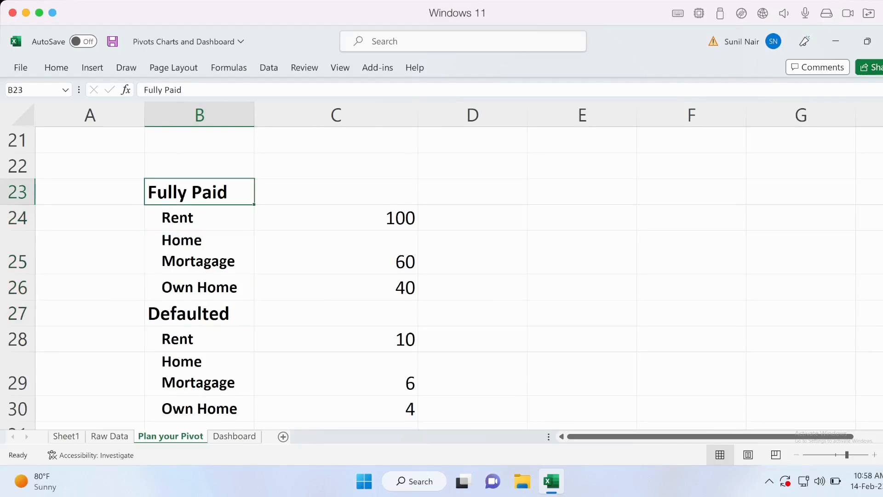
pyautogui.press('Down')
pyautogui.press('Down')
pyautogui.press('Down')
pyautogui.press('Down')
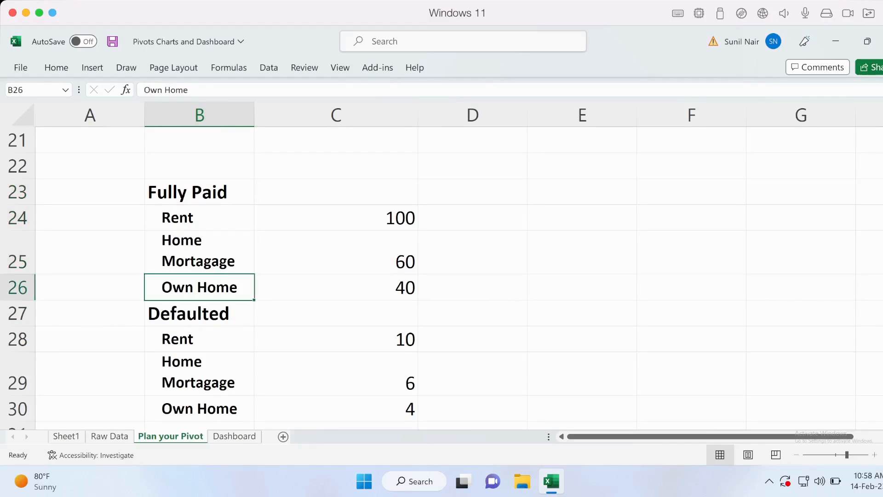
pyautogui.press('Up')
pyautogui.press('Up')
pyautogui.press('Up')
pyautogui.press('Up')
pyautogui.press('Right')
pyautogui.press('Down')
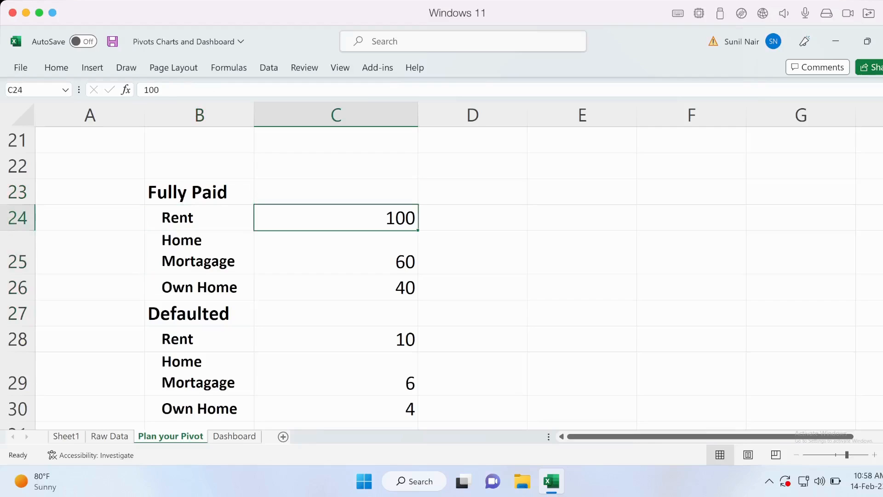
# Read through the planned counts listed beneath Fully Paid and Defaulted in the nested layout
pyautogui.press('Down')
pyautogui.press('Up')
pyautogui.press('Down')
pyautogui.press('Down')
pyautogui.press('Down')
pyautogui.press('Down')
pyautogui.press('Down')
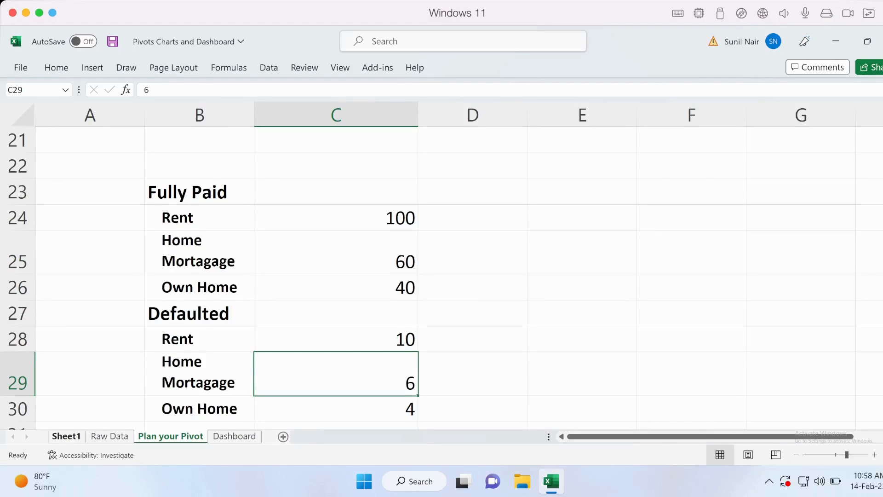
# Move Home Ownership from the columns to the rows, nested under Loan Status, in the PivotTable on Sheet1
pyautogui.click(199, 192)
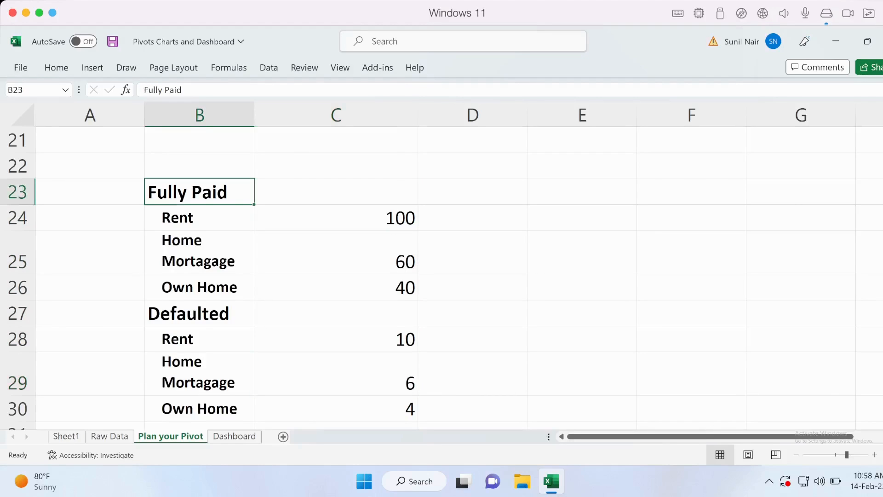
pyautogui.click(67, 437)
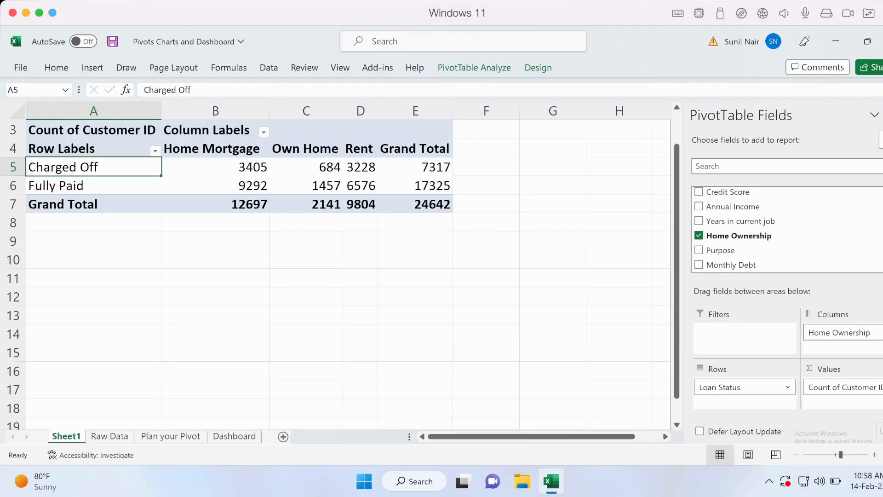
pyautogui.moveTo(840, 332); pyautogui.dragTo(749, 403)
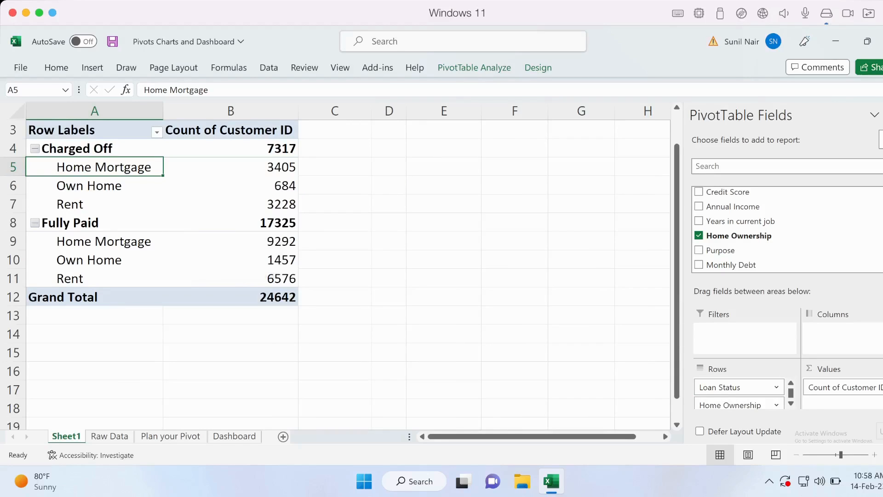
# Review the nested customer counts for each home ownership type under Charged Off, along with the group's subtotal
pyautogui.click(88, 185)
pyautogui.click(87, 168)
pyautogui.click(87, 148)
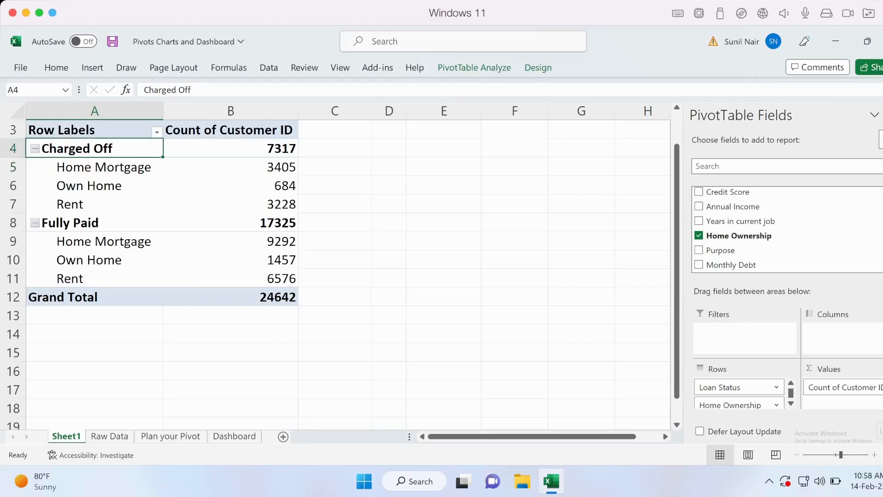
pyautogui.click(88, 167)
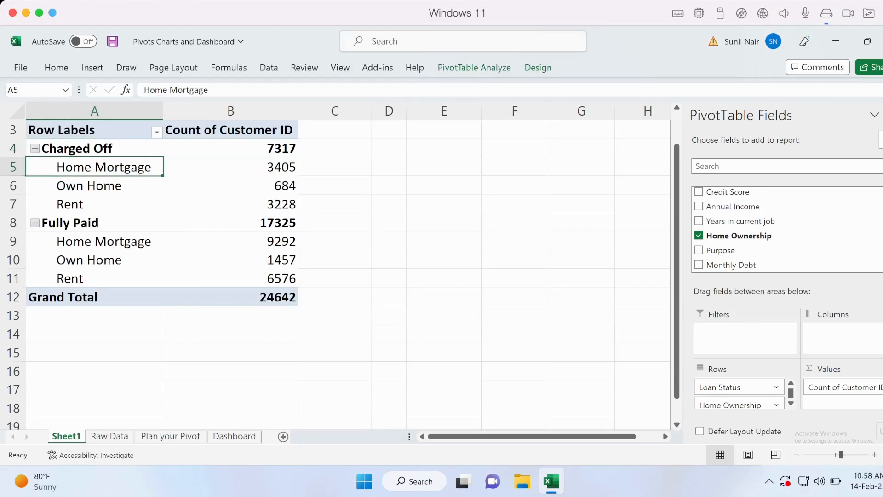
pyautogui.press('Down')
pyautogui.press('Up')
pyautogui.press('Right')
pyautogui.press('Right')
pyautogui.press('Up')
pyautogui.press('Left')
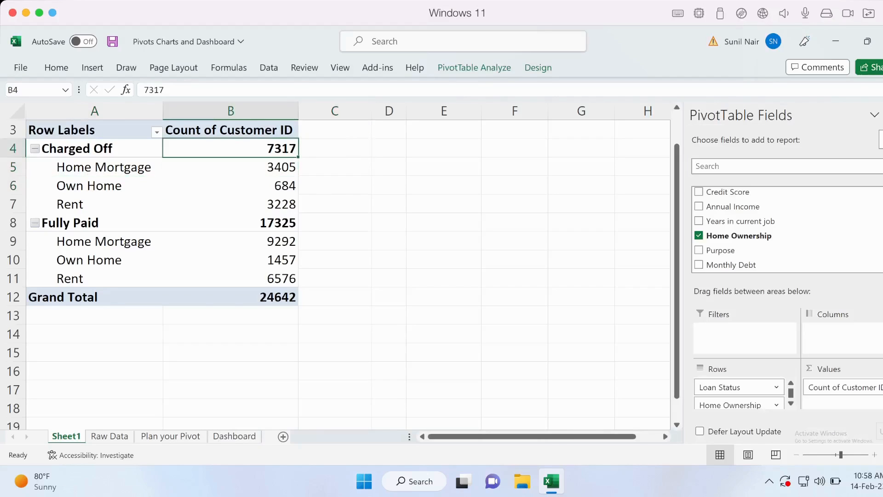
pyautogui.click(90, 186)
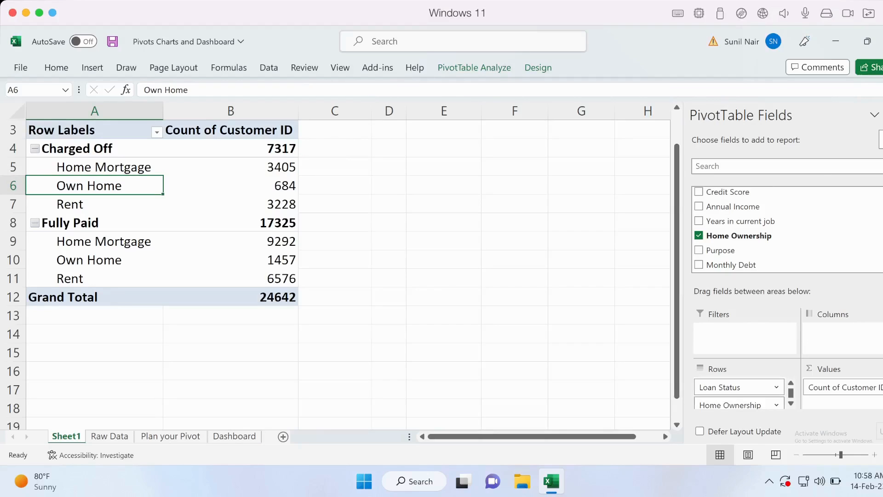
# Try Home Ownership as the outer row field above Loan Status, and restore Loan Status as the outer field
pyautogui.moveTo(737, 405); pyautogui.dragTo(731, 386)
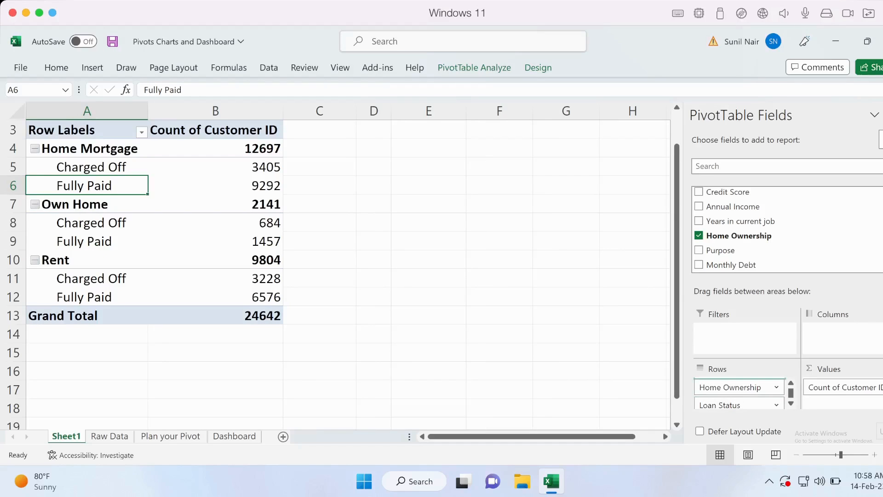
pyautogui.moveTo(736, 405); pyautogui.dragTo(732, 381)
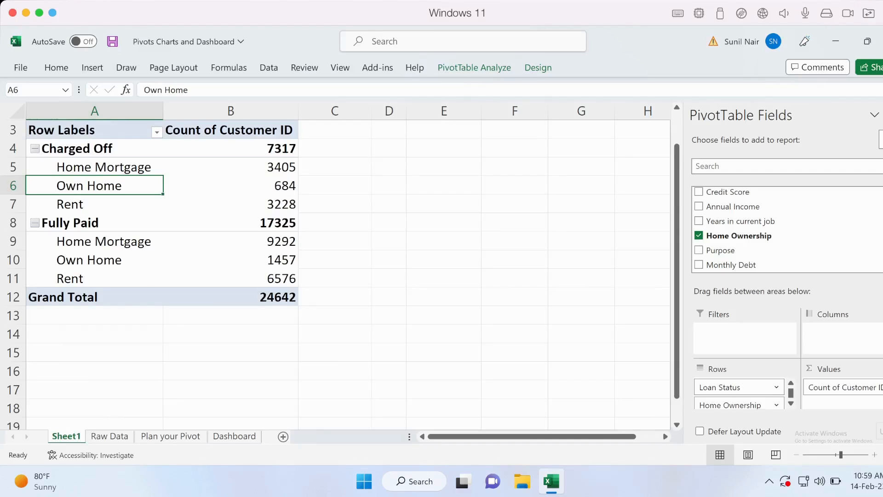
# Check the PivotTable's grand total against the customer records on the Raw Data sheet, and return to Sheet1
pyautogui.scroll(1, 322, 271)
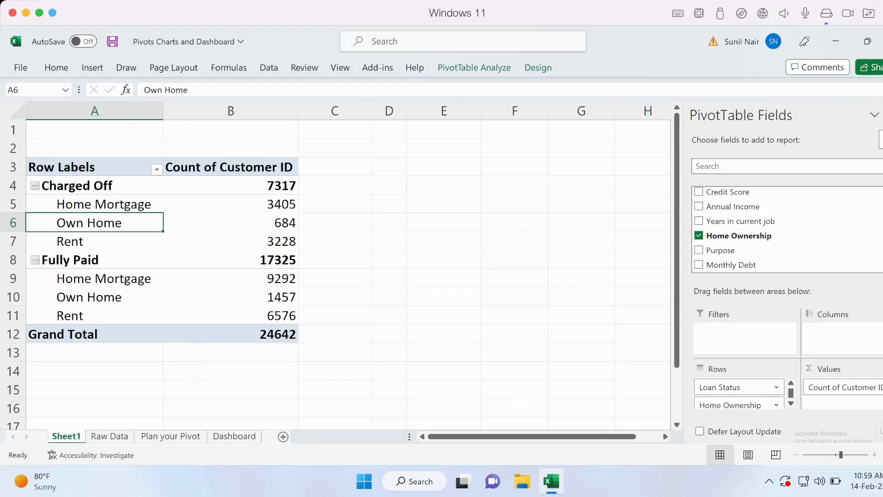
pyautogui.click(269, 334)
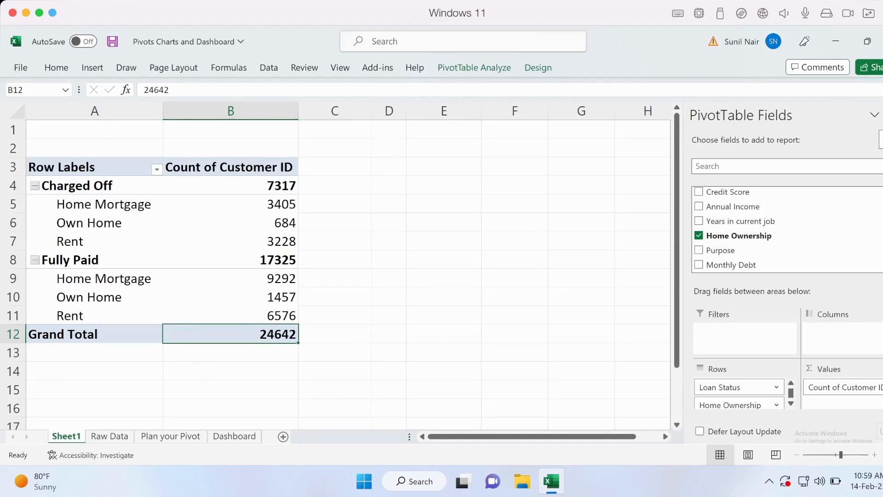
pyautogui.click(109, 436)
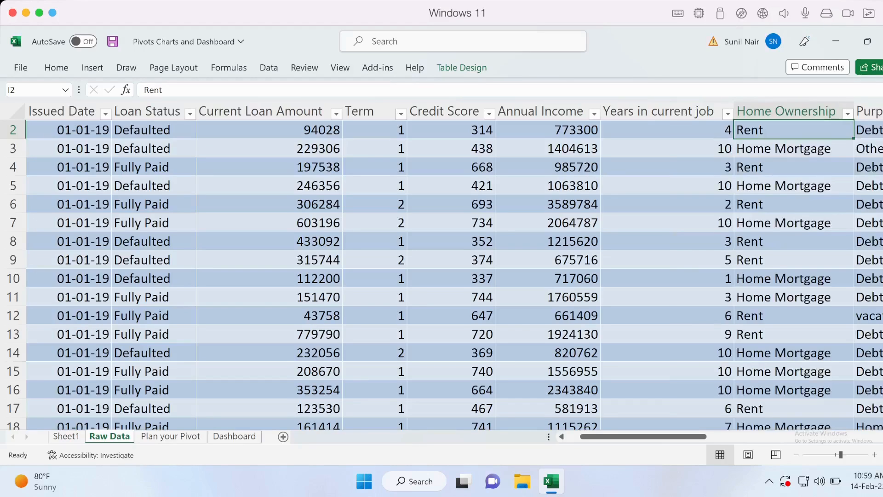
pyautogui.scroll(-1, 442, 266)
pyautogui.scroll(1, 442, 267)
pyautogui.hscroll(-2, 441, 267)
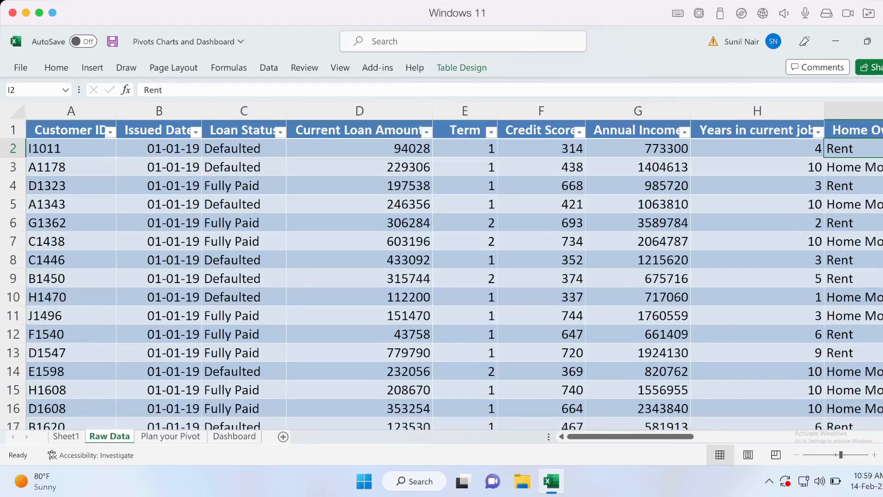
pyautogui.click(67, 436)
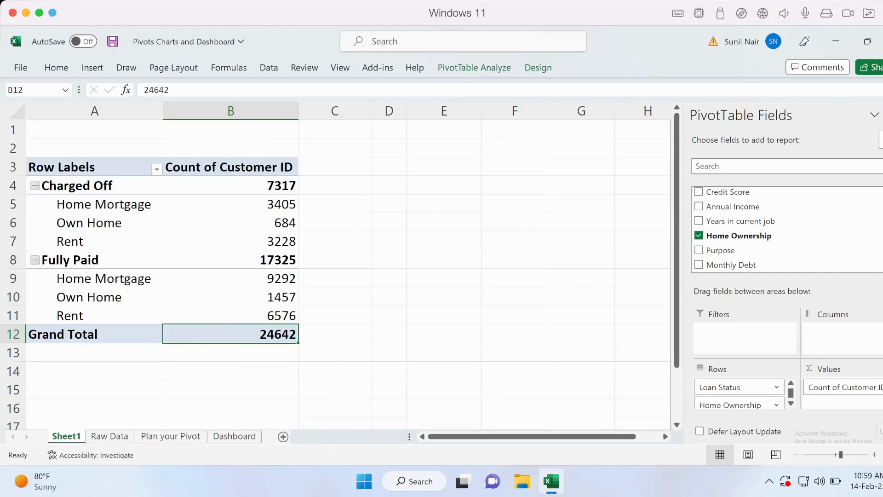
# Locate the Purpose column on the Raw Data sheet and autofit its width to the full entries
pyautogui.click(94, 186)
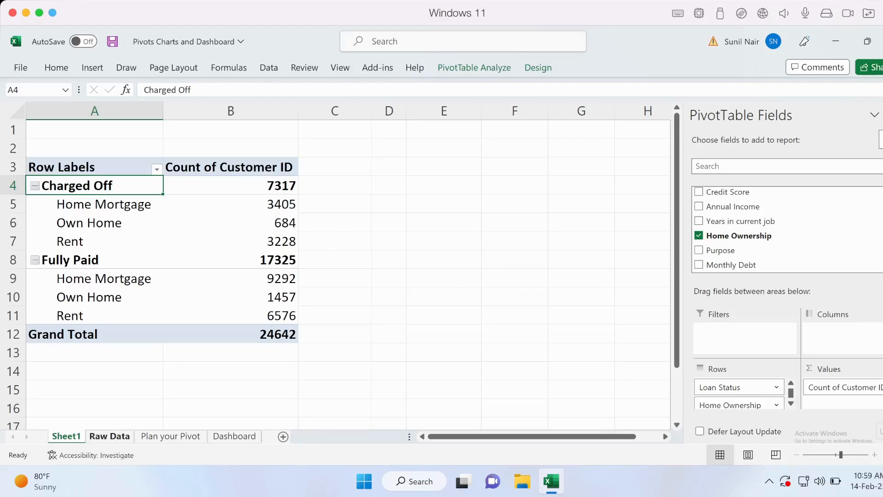
pyautogui.click(110, 437)
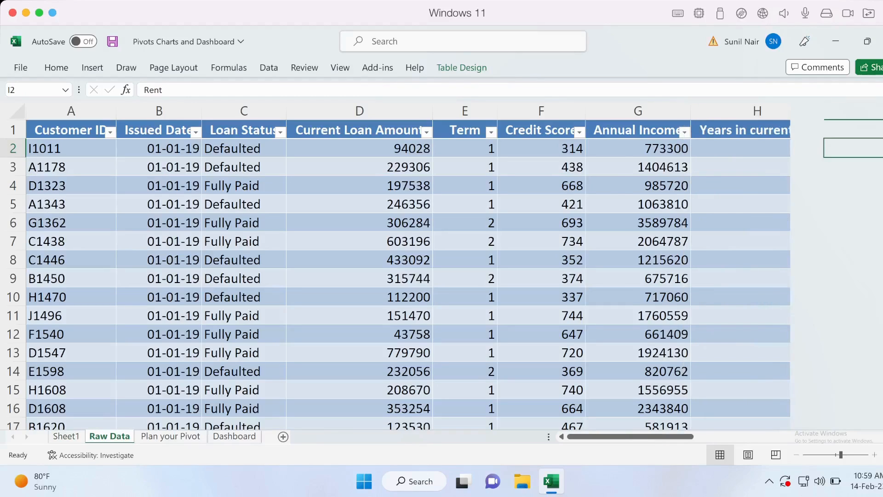
pyautogui.press('Right')
pyautogui.press('Right')
pyautogui.press('Right')
pyautogui.press('Right')
pyautogui.press('Right')
pyautogui.press('Right')
pyautogui.press('Right')
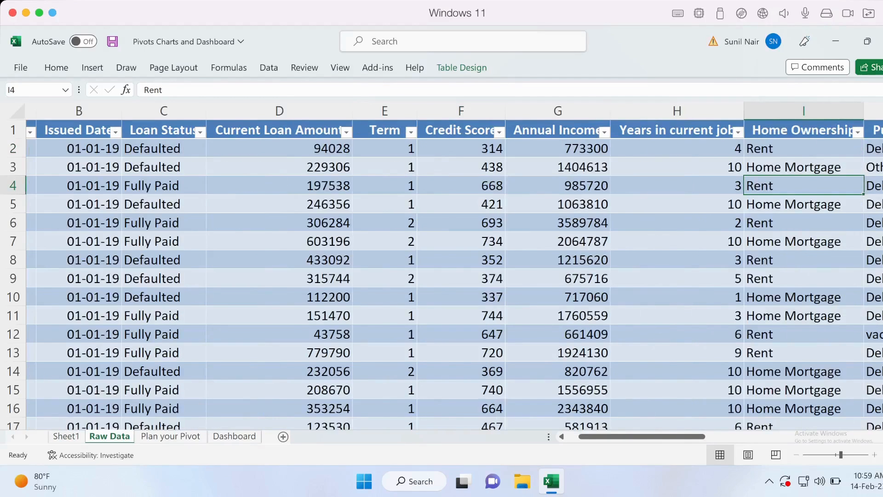
pyautogui.press('Left')
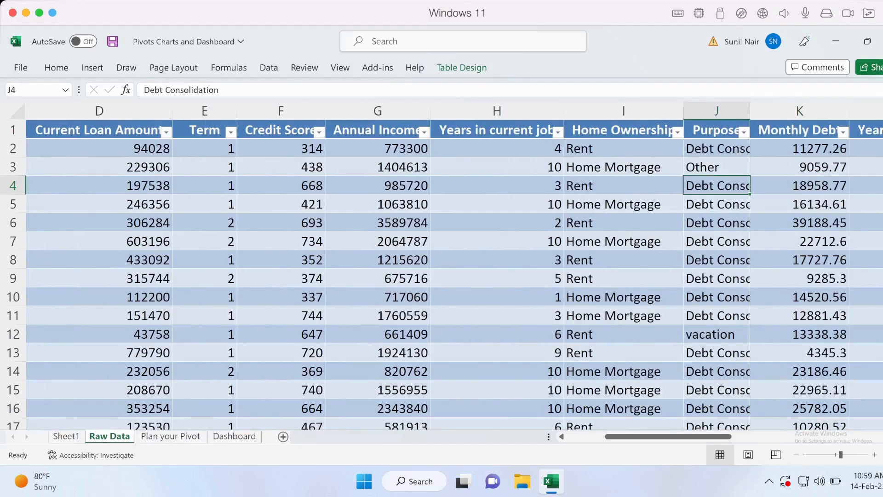
pyautogui.press('Up')
pyautogui.press('Up')
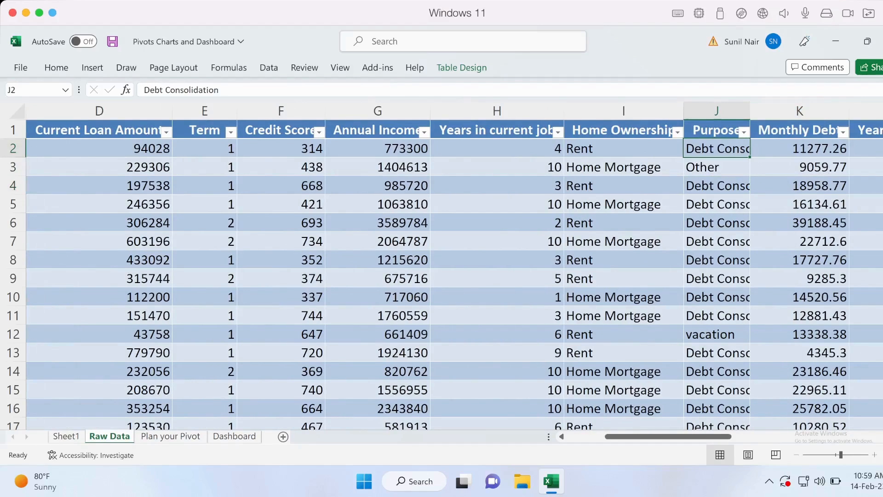
pyautogui.doubleClick(751, 111)
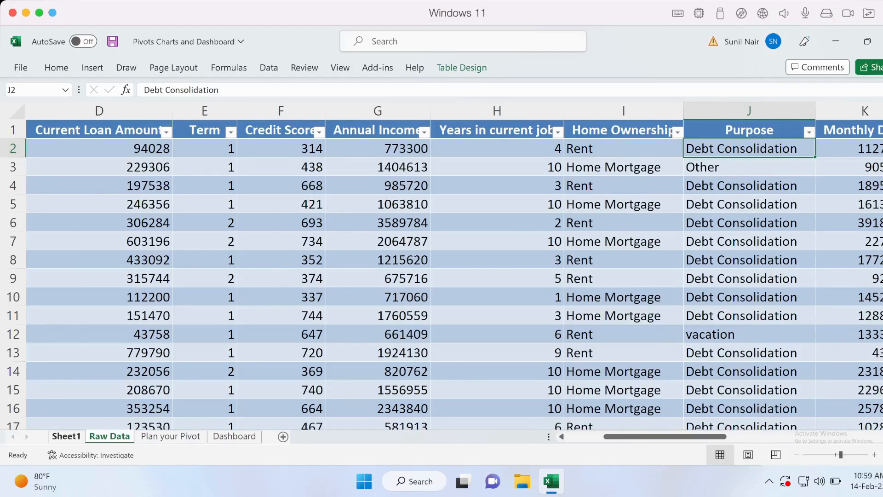
# Add Purpose as the report filter of the PivotTable on Sheet1
pyautogui.click(66, 436)
pyautogui.click(88, 234)
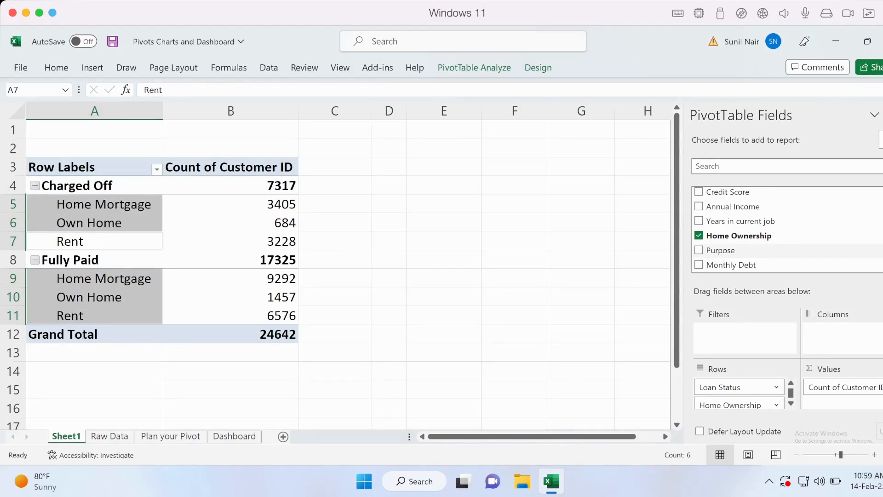
pyautogui.moveTo(721, 250); pyautogui.dragTo(742, 337)
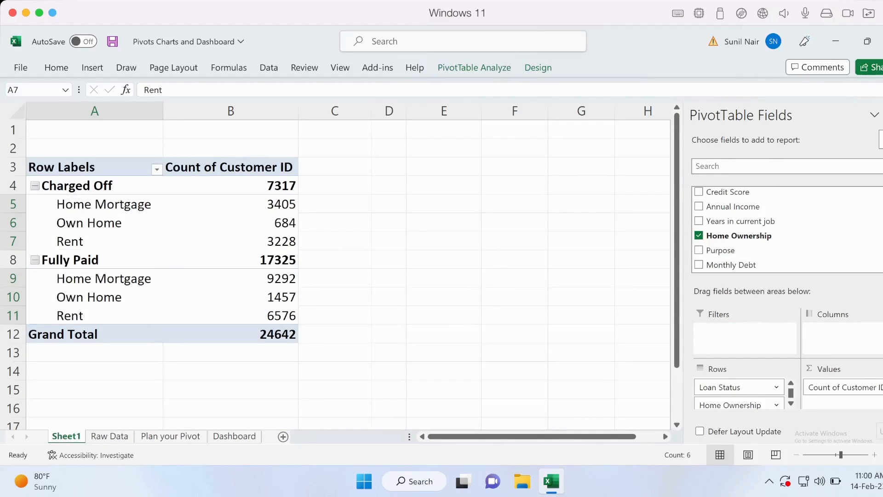
pyautogui.click(231, 241)
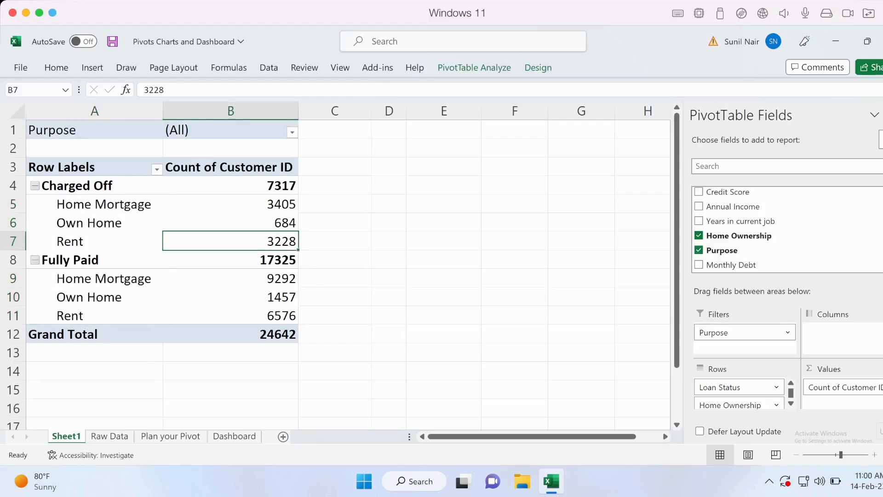
pyautogui.click(224, 334)
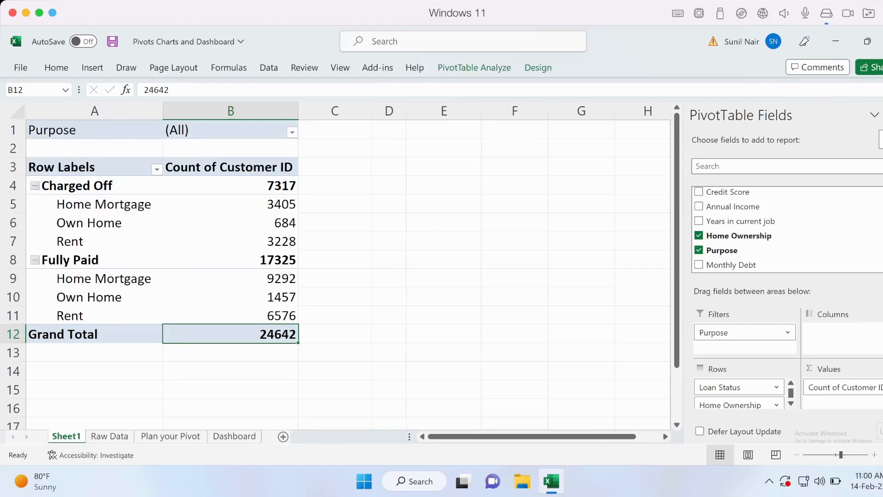
# Filter the PivotTable's Purpose field to multiple items, keeping only Buy a Car and Buy House
pyautogui.click(292, 133)
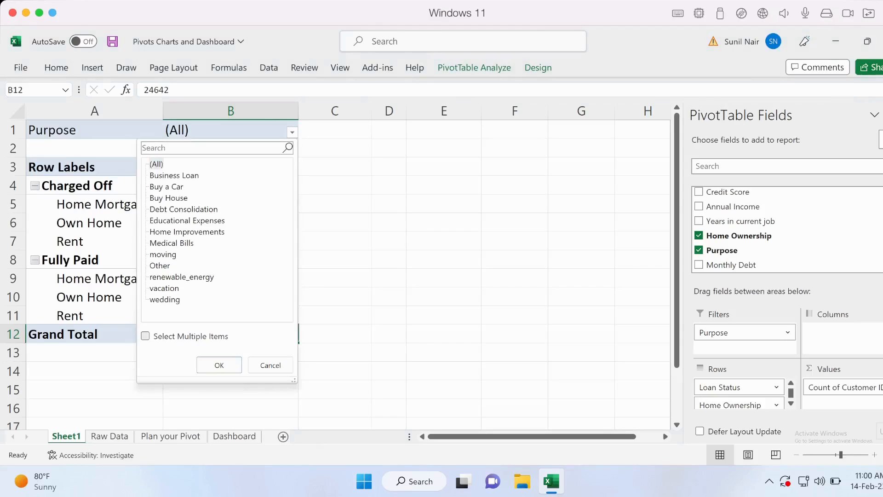
pyautogui.click(145, 336)
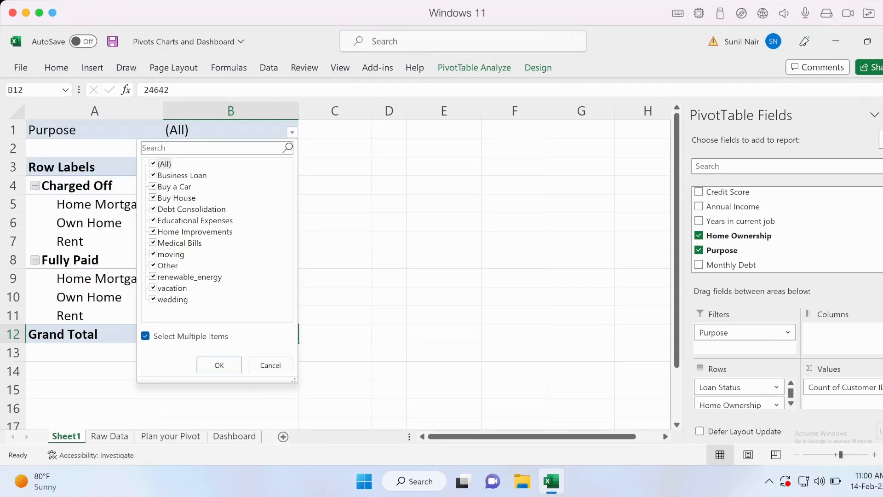
pyautogui.click(153, 163)
pyautogui.click(153, 186)
pyautogui.click(153, 198)
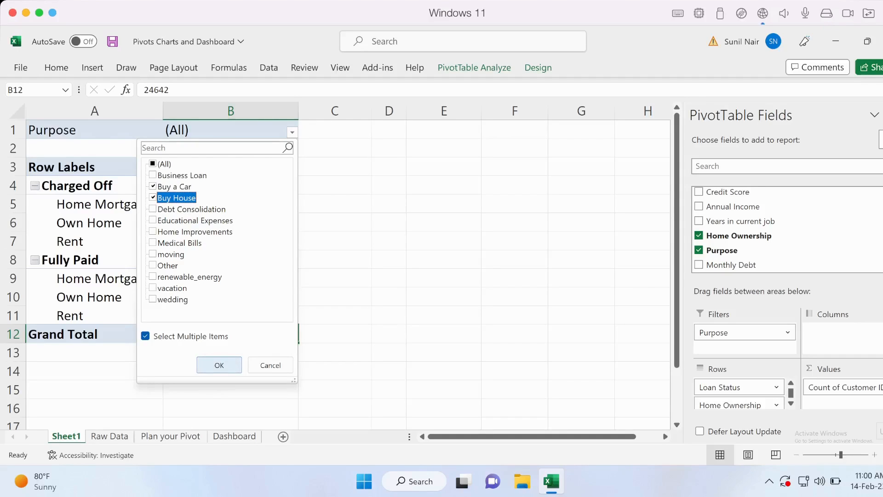
pyautogui.click(219, 364)
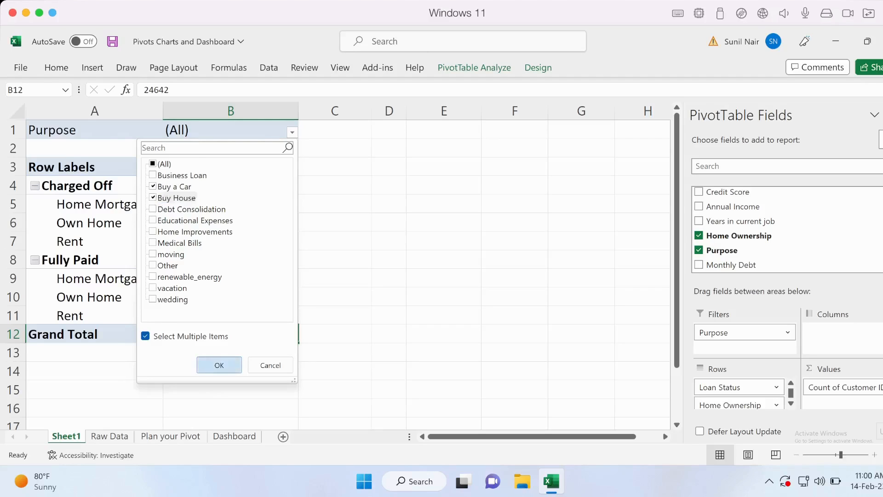